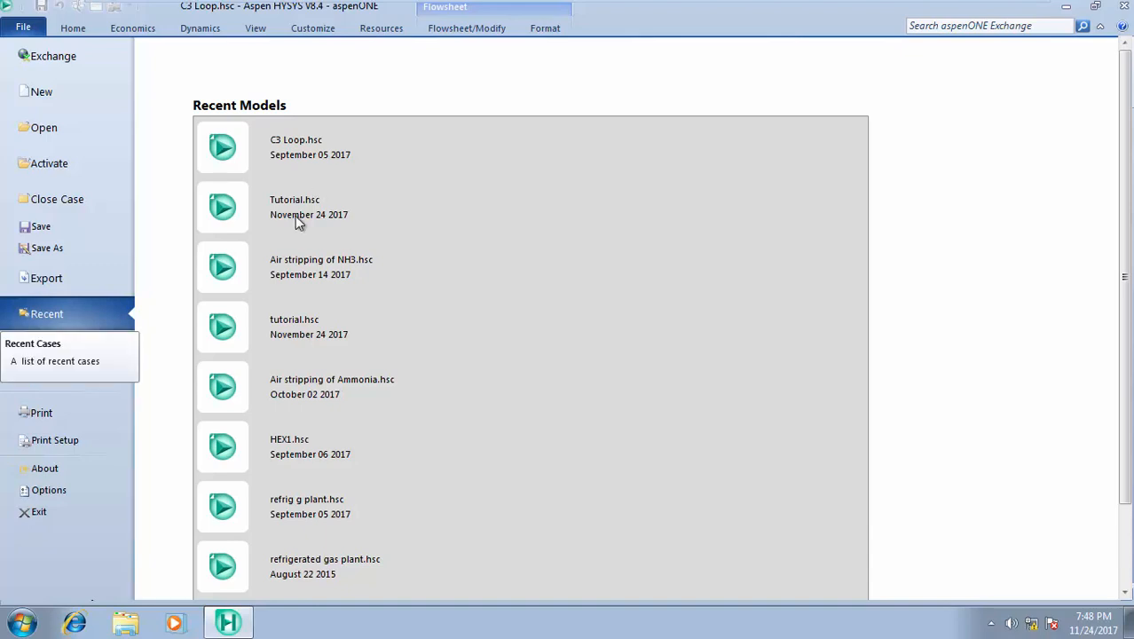
# Load Tutorial.hsc as a new copy and add a compressor to the flowsheet below stream 2
pyautogui.click(297, 222)
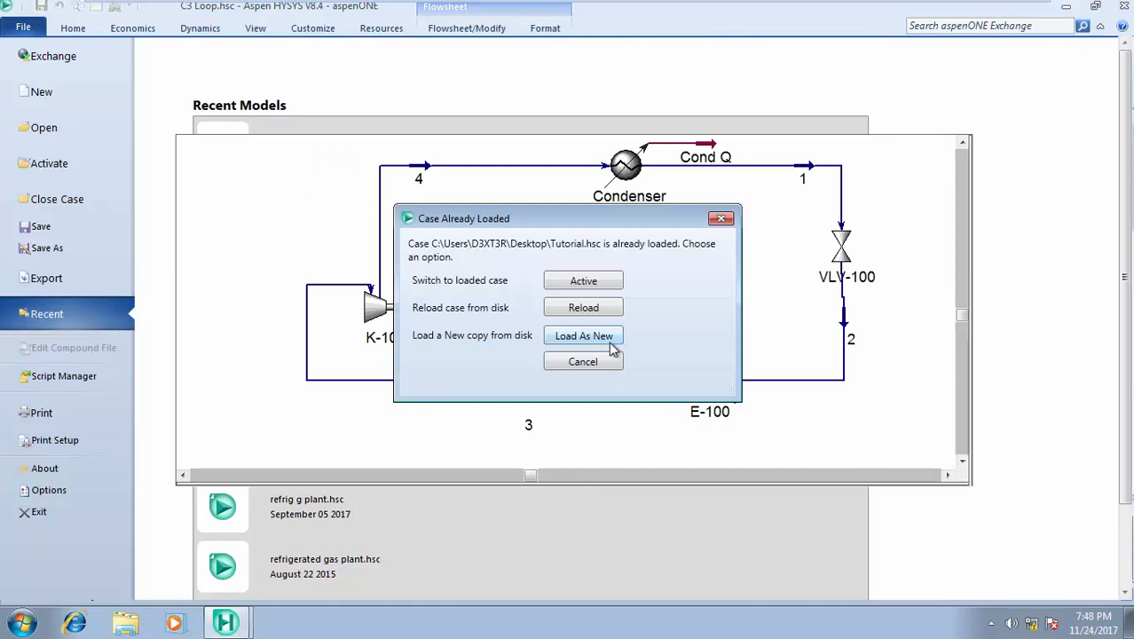
pyautogui.click(591, 342)
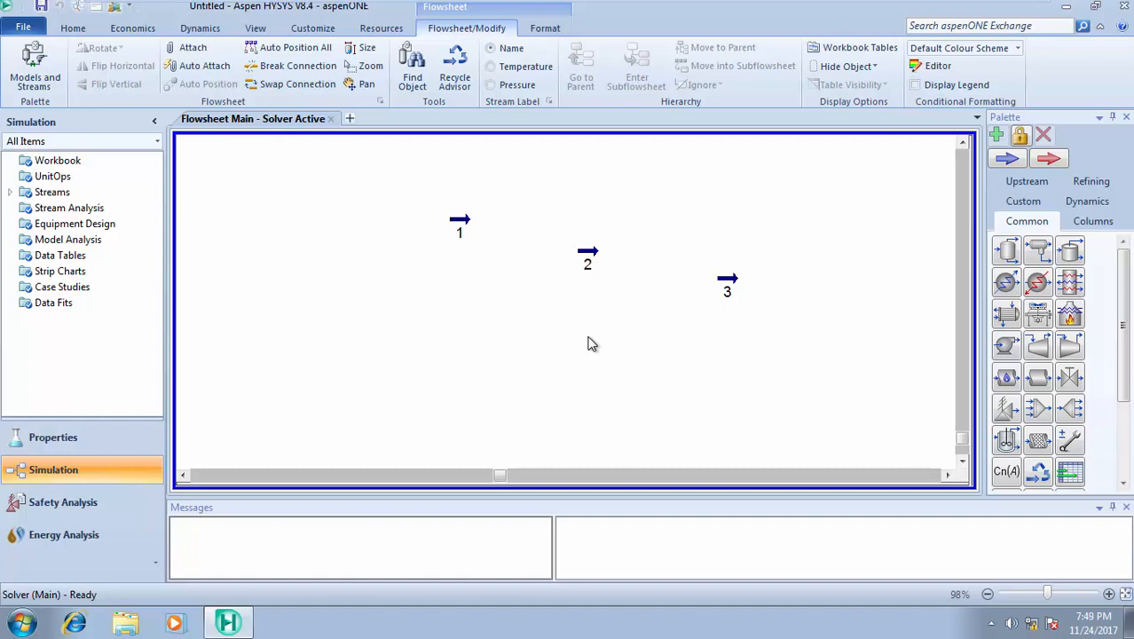
pyautogui.click(1070, 346)
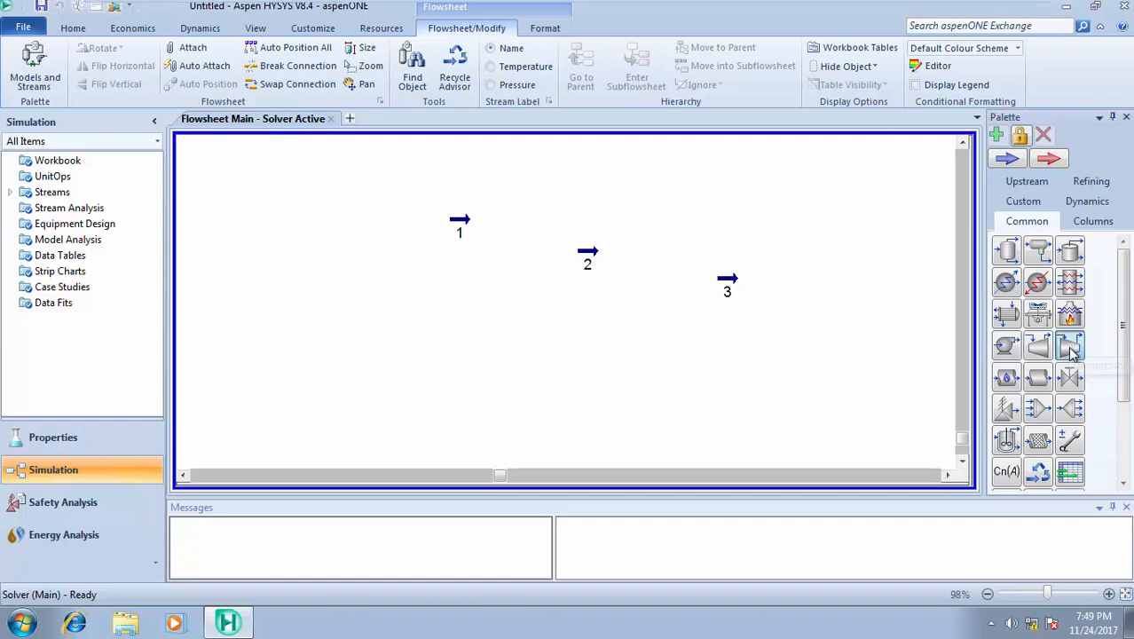
pyautogui.click(517, 356)
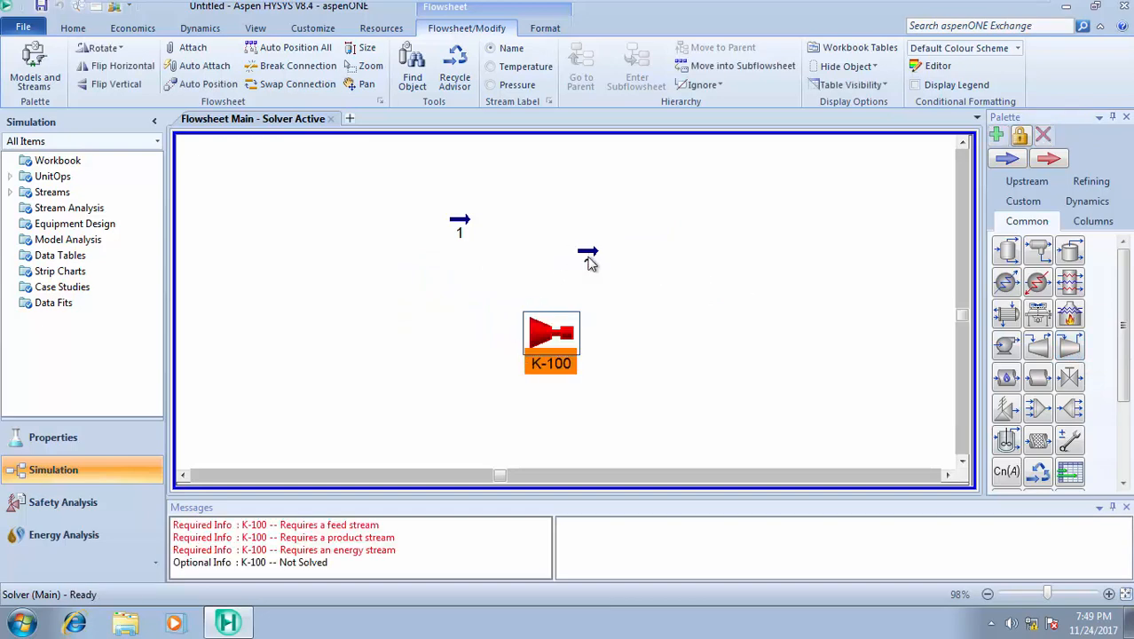
# Review the worksheet conditions of material stream 2
pyautogui.doubleClick(588, 257)
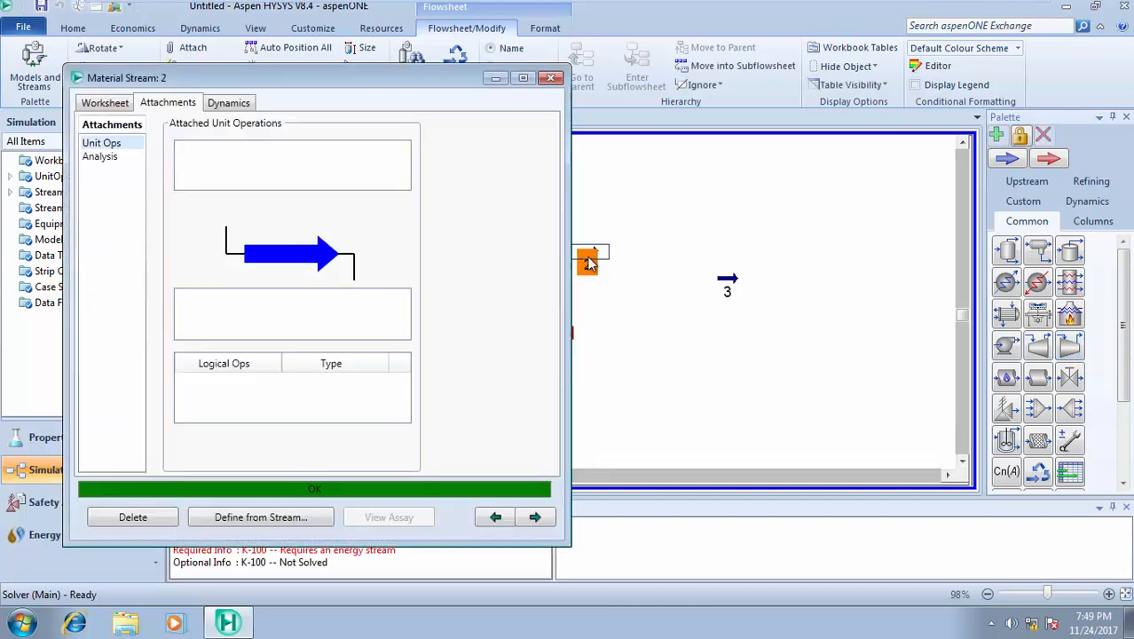
pyautogui.click(104, 103)
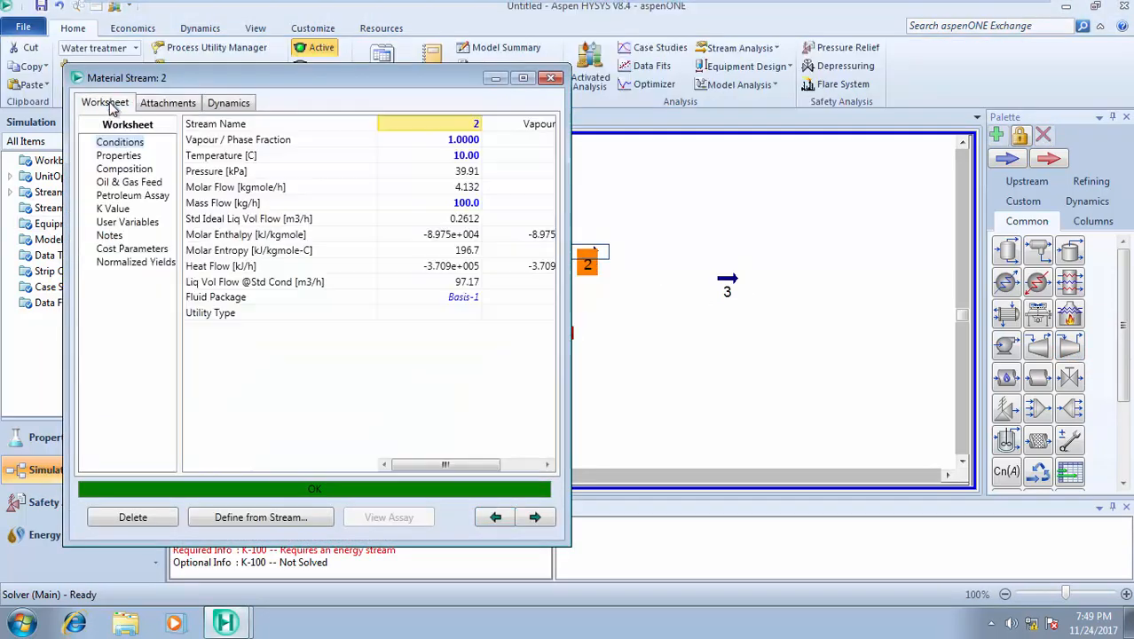
pyautogui.click(551, 78)
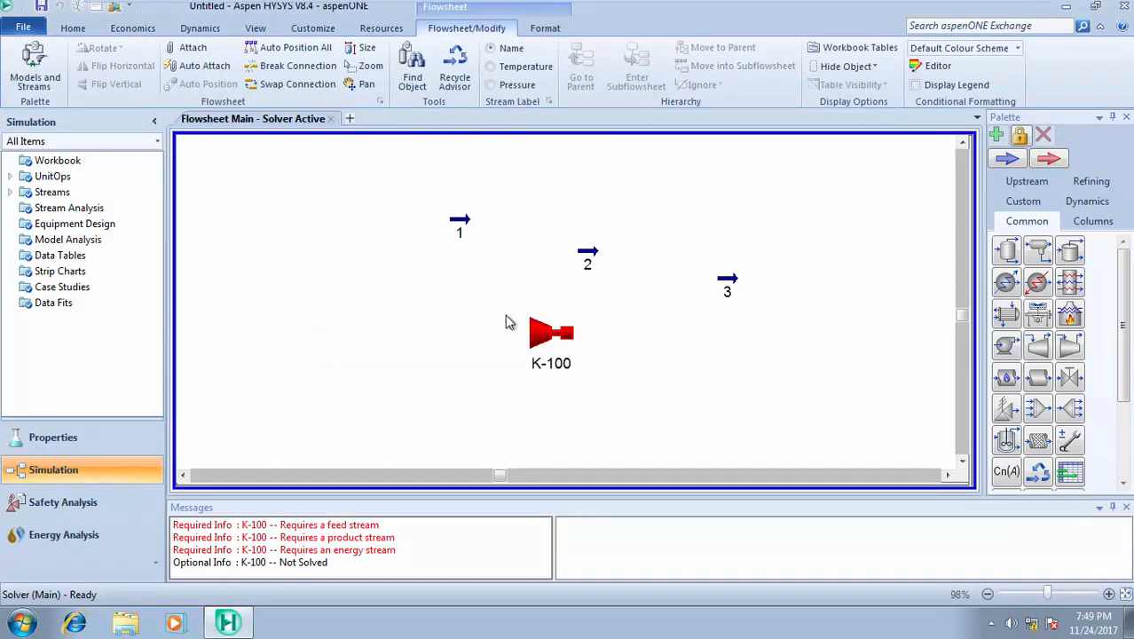
# Move stream 1 to the inlet side of compressor K-100 and check its worksheet conditions
pyautogui.moveTo(459, 220); pyautogui.dragTo(359, 359)
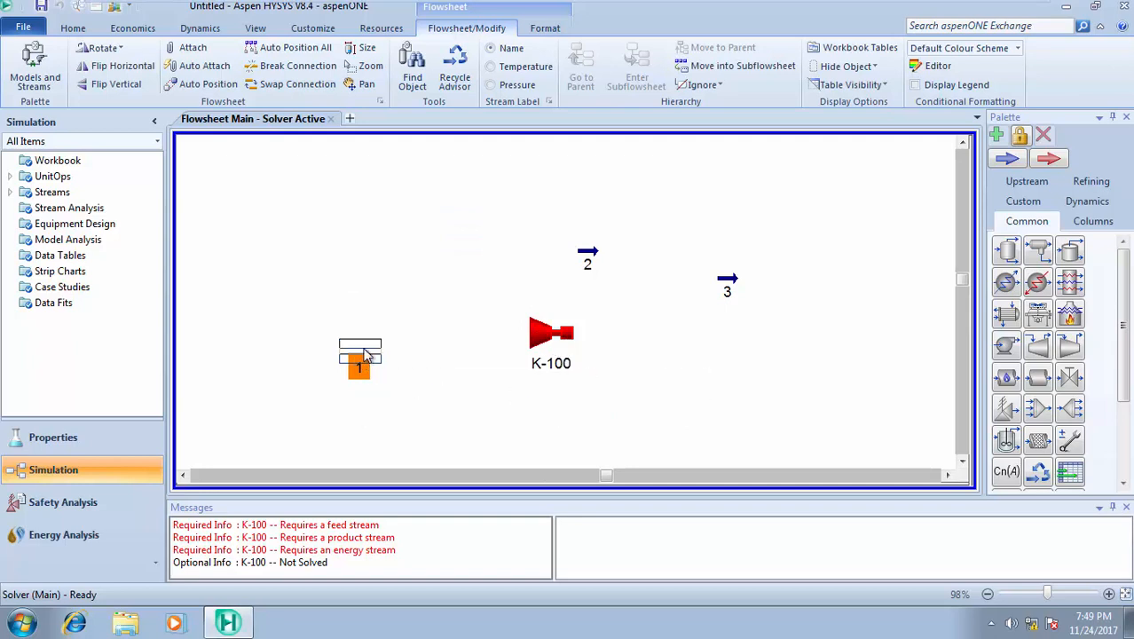
pyautogui.moveTo(359, 362); pyautogui.dragTo(376, 346)
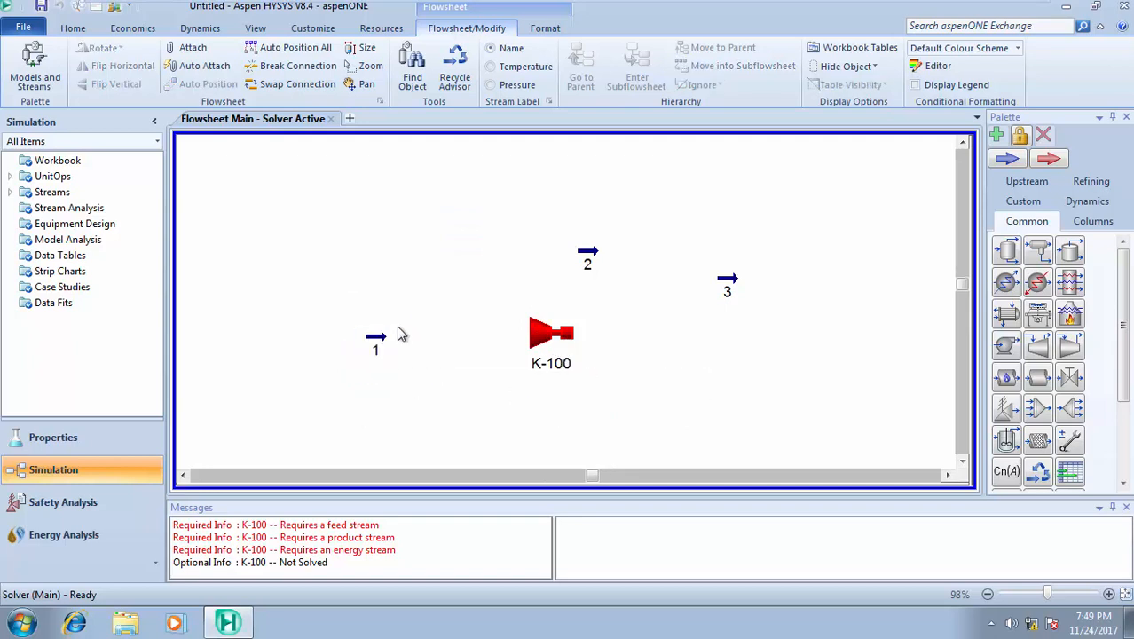
pyautogui.doubleClick(379, 346)
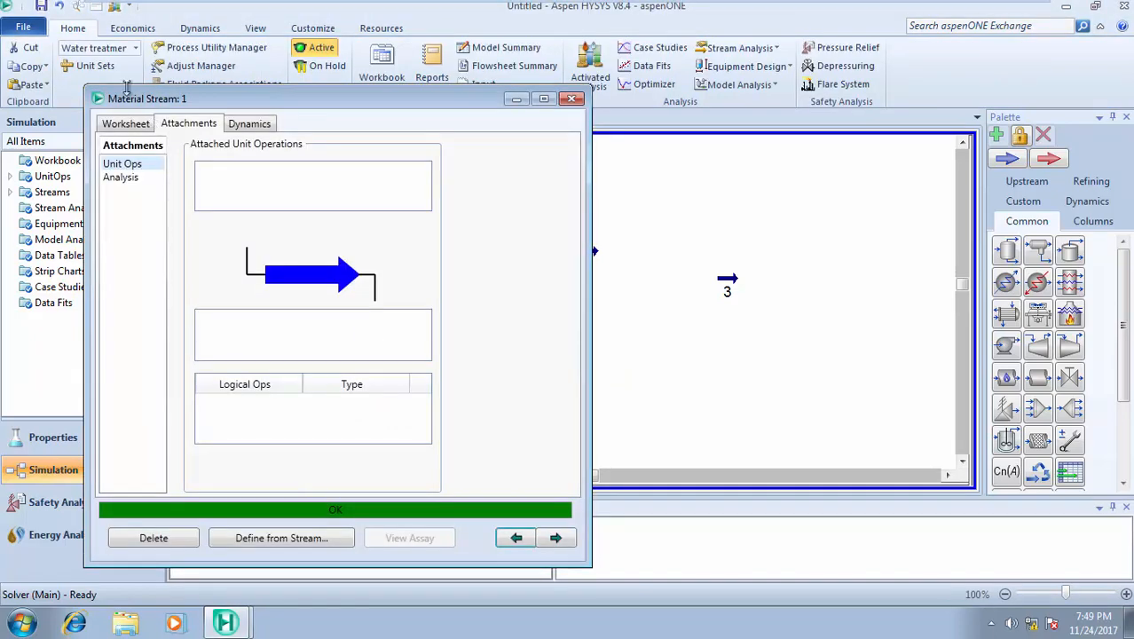
pyautogui.click(126, 124)
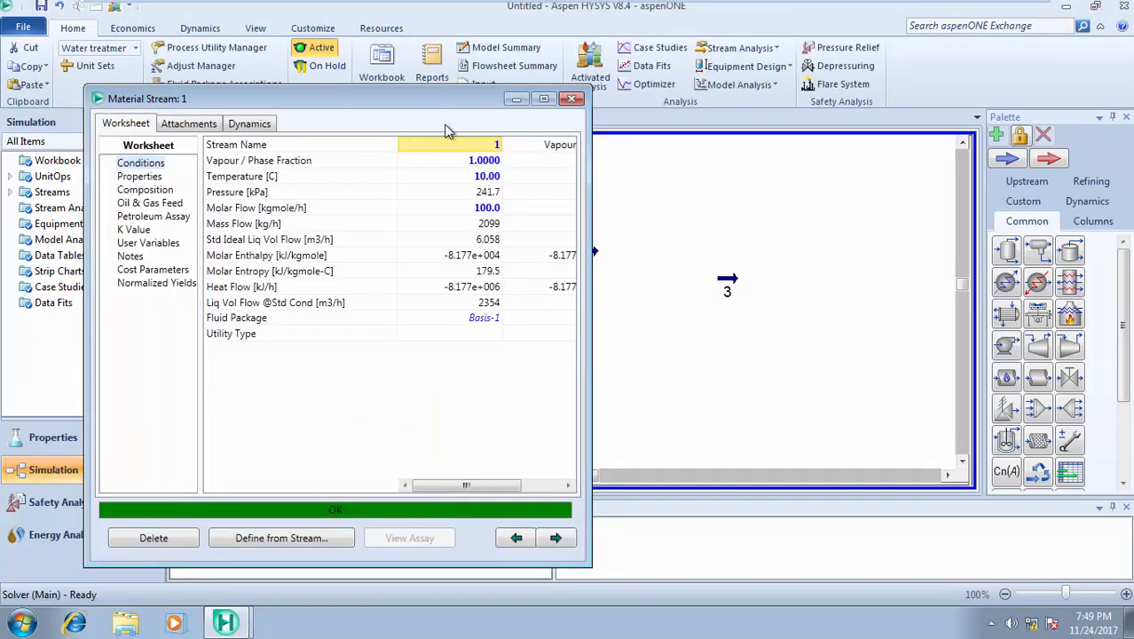
pyautogui.moveTo(449, 200)
pyautogui.click(577, 100)
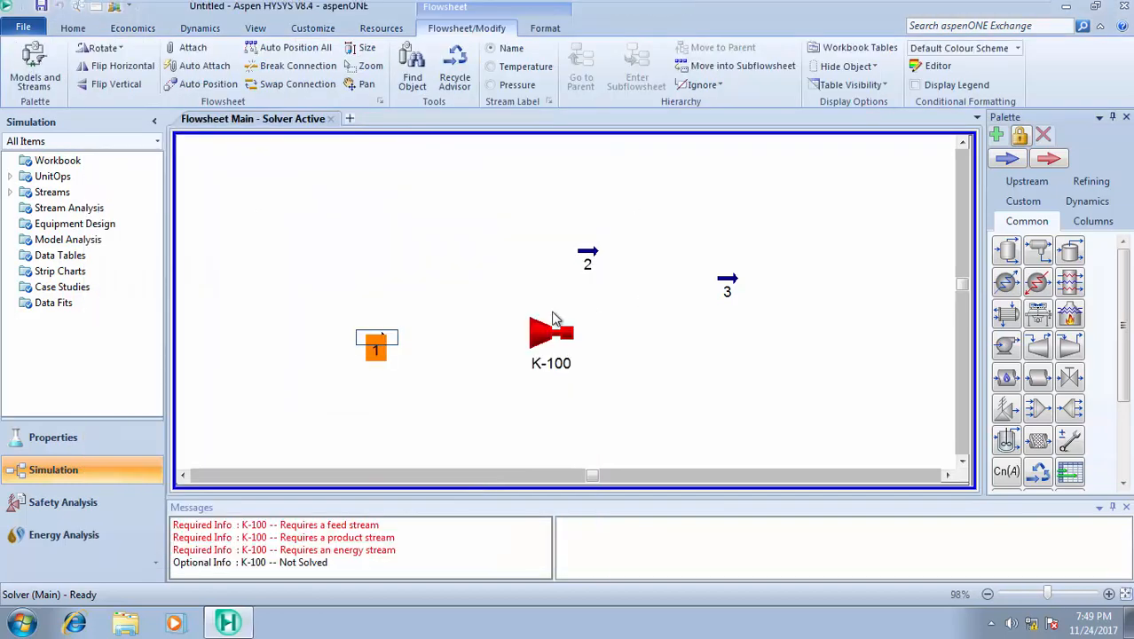
# Shift stream 1 closer to the compressor at about the same height and recheck the stream's conditions
pyautogui.moveTo(546, 373)
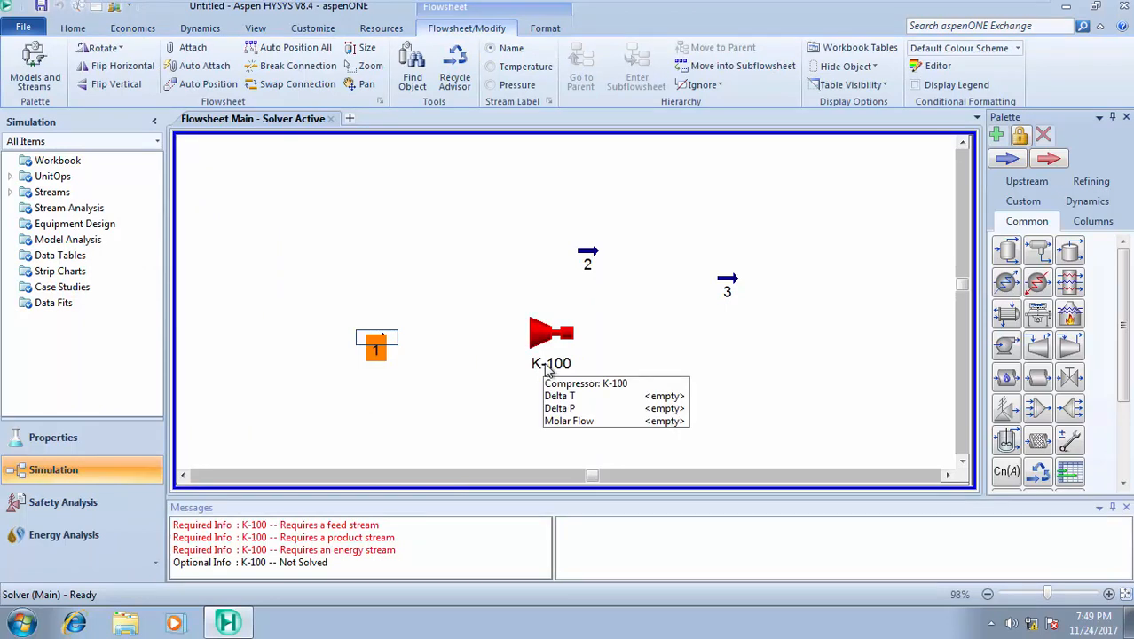
pyautogui.click(489, 360)
pyautogui.click(375, 344)
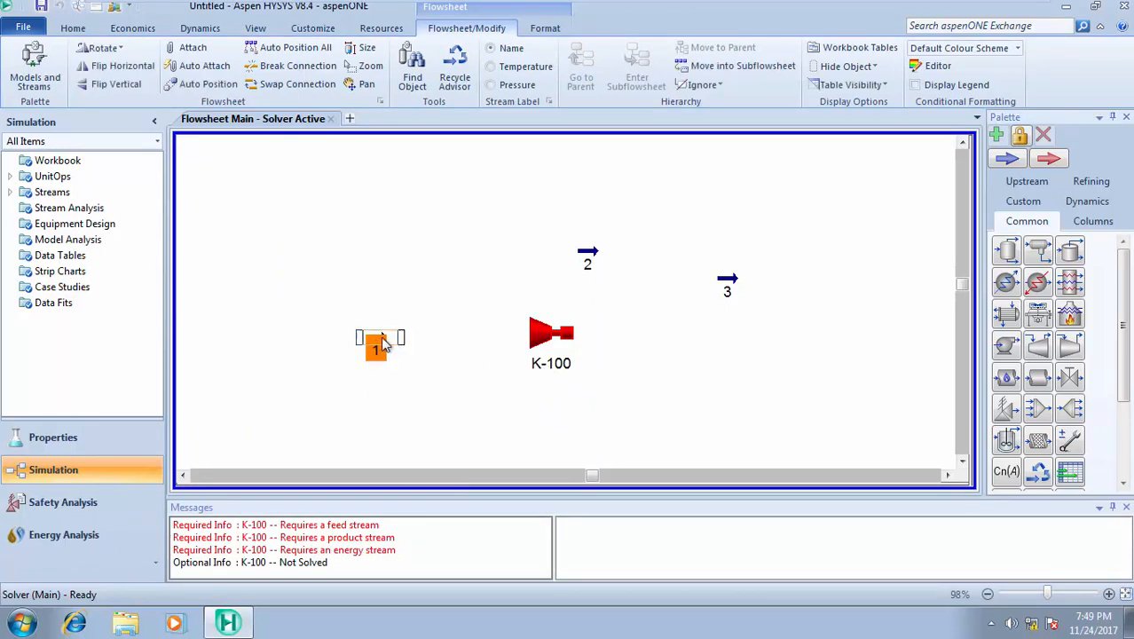
pyautogui.moveTo(374, 344); pyautogui.dragTo(413, 343)
pyautogui.click(675, 344)
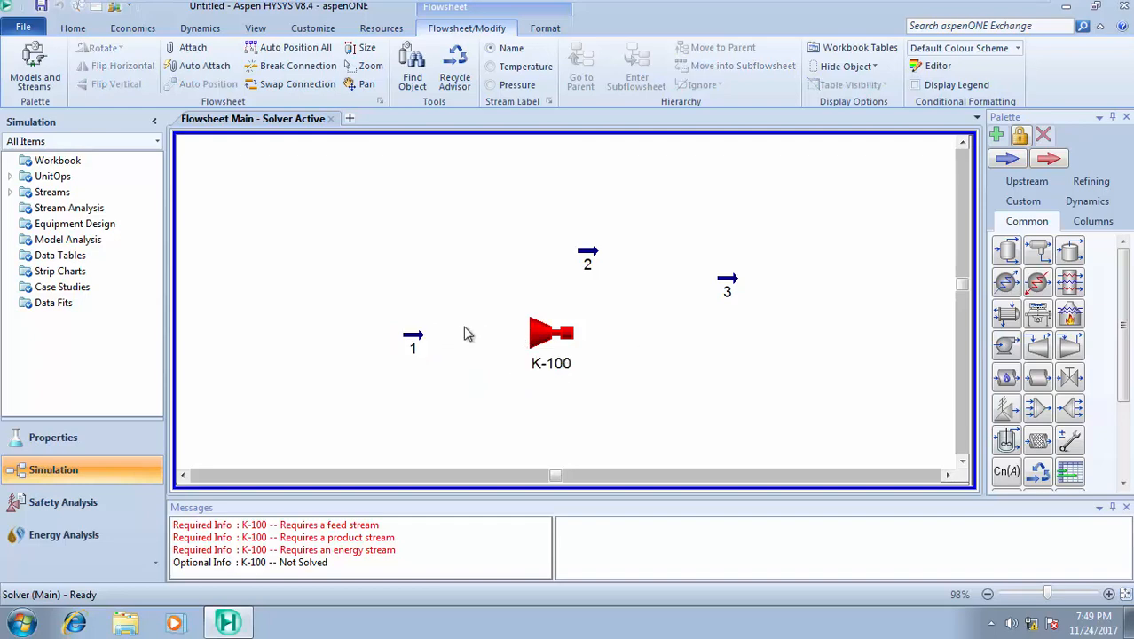
pyautogui.doubleClick(423, 341)
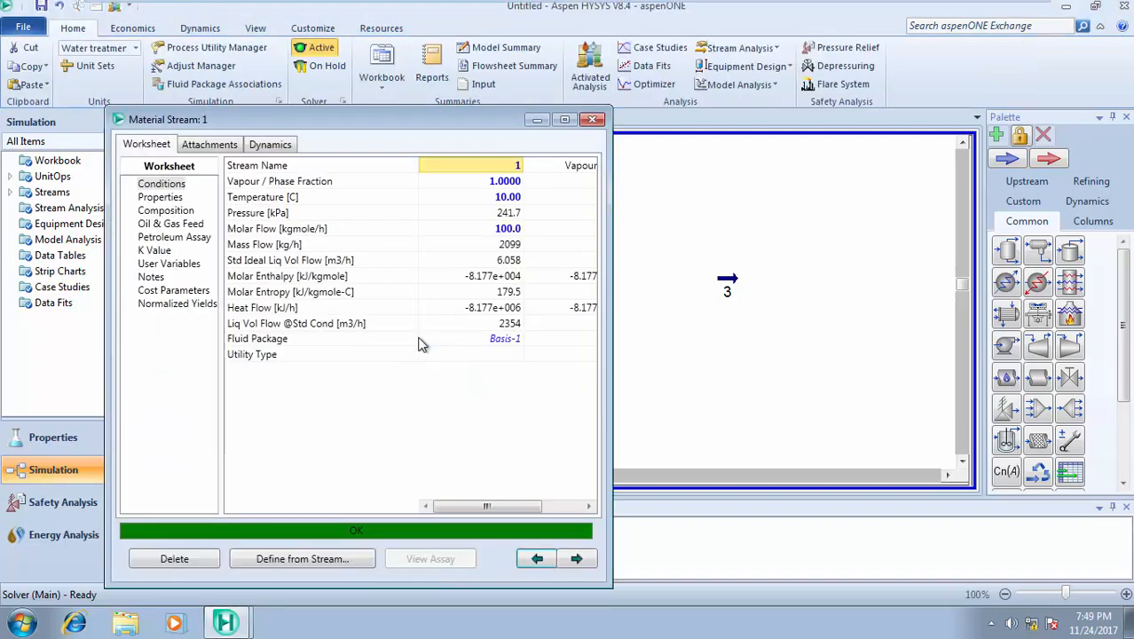
pyautogui.click(594, 120)
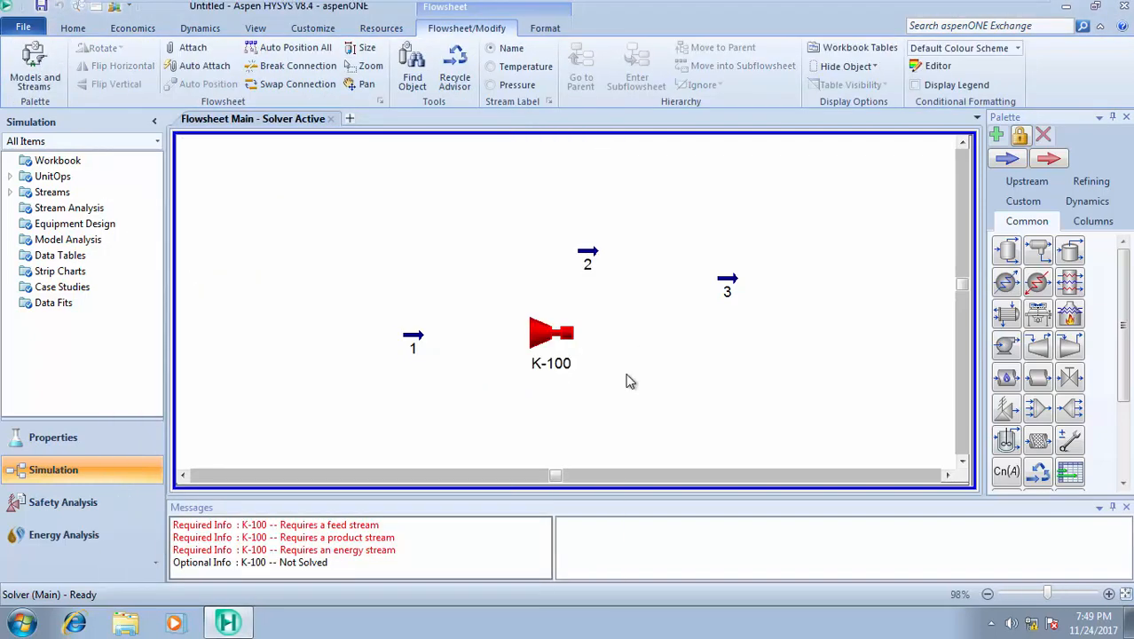
# Connect compressor K-100 with stream 1 as inlet, a new outlet stream 4 and a new energy stream Comp HP
pyautogui.click(550, 340)
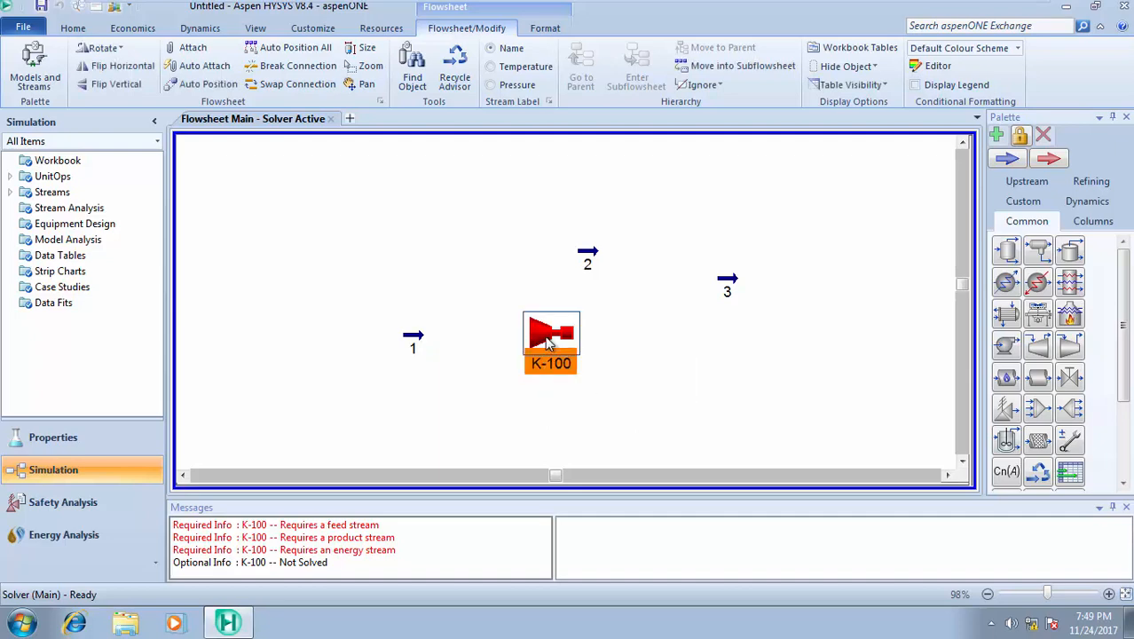
pyautogui.doubleClick(548, 340)
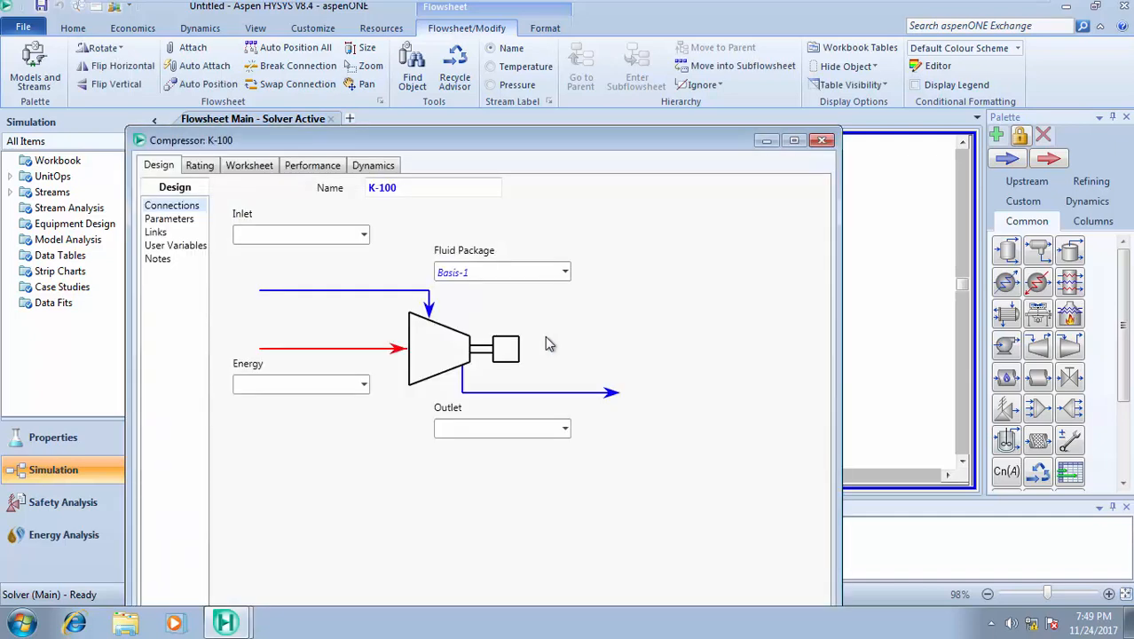
pyautogui.click(364, 235)
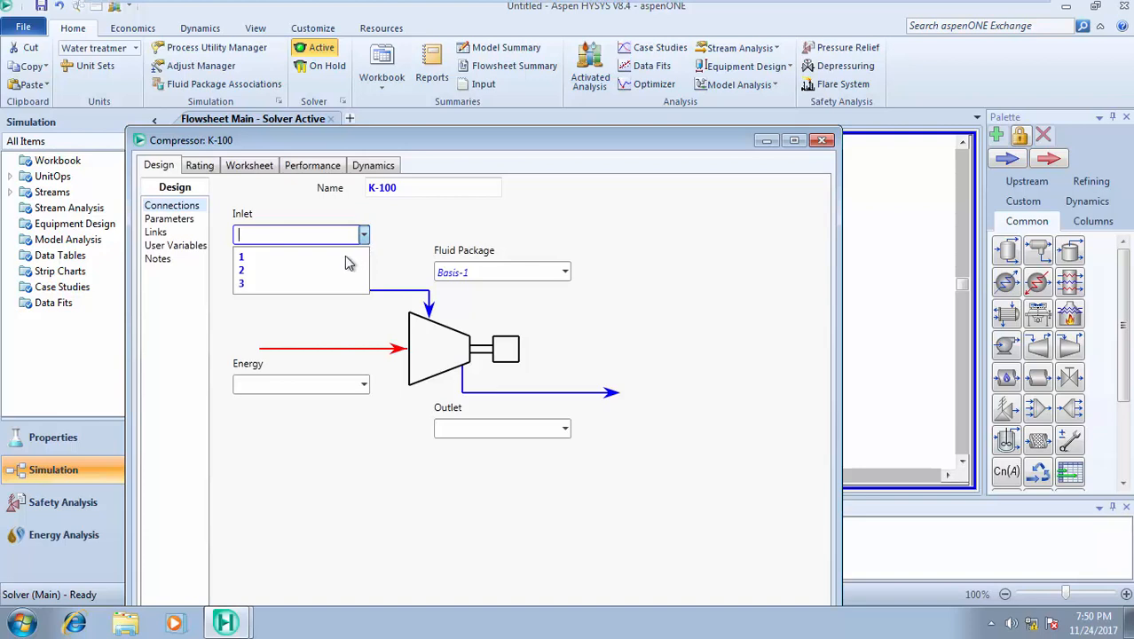
pyautogui.click(344, 257)
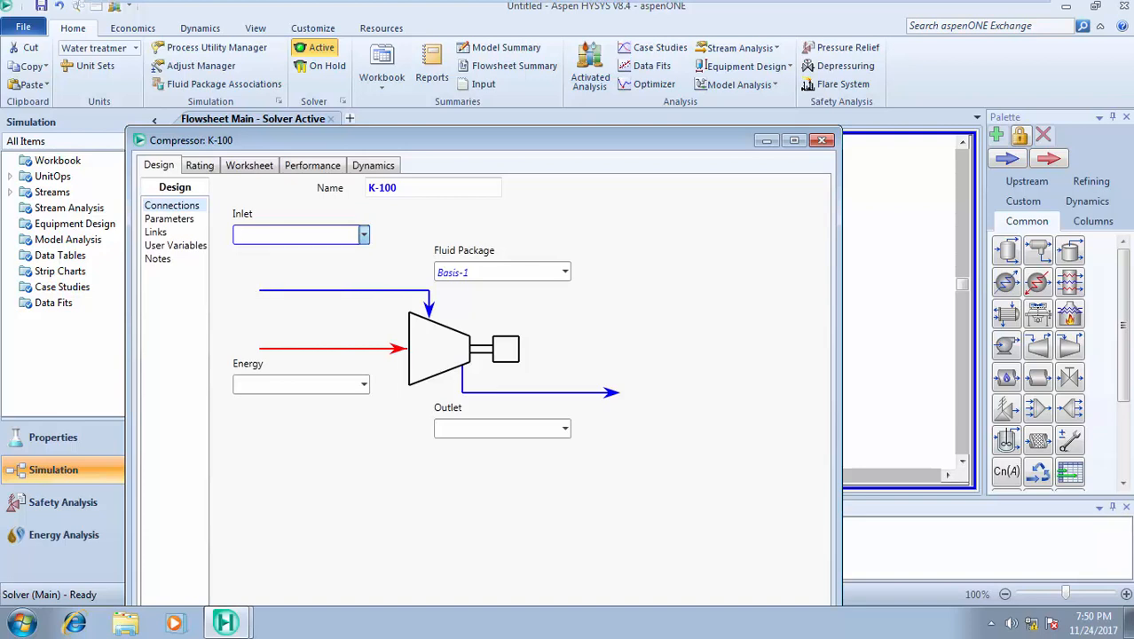
pyautogui.click(532, 429)
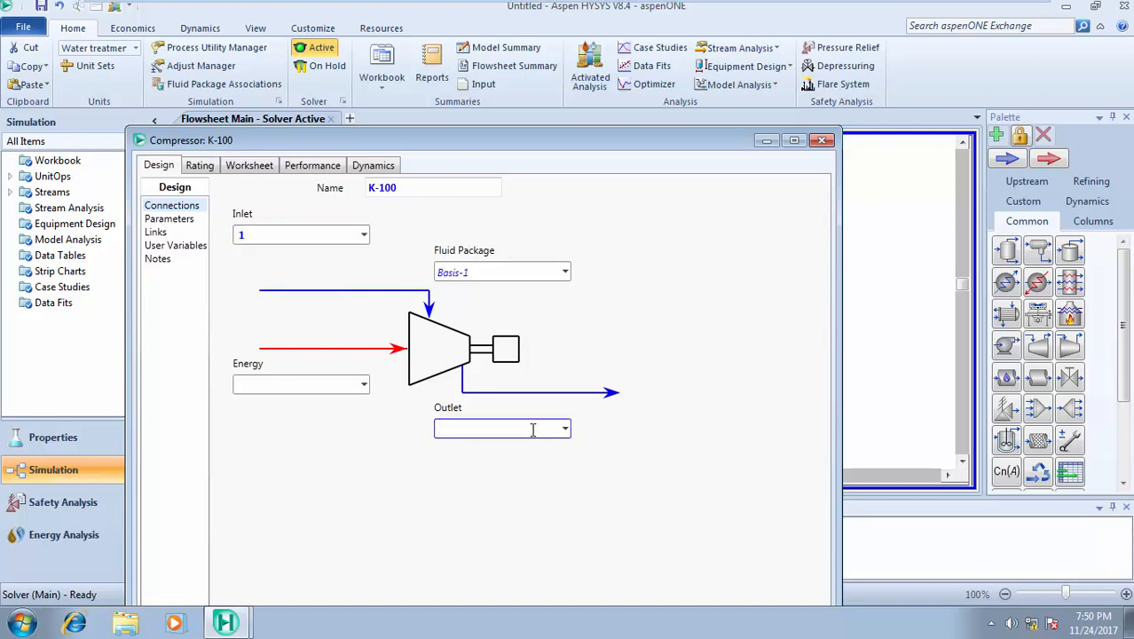
pyautogui.write('4')
pyautogui.press('Return')
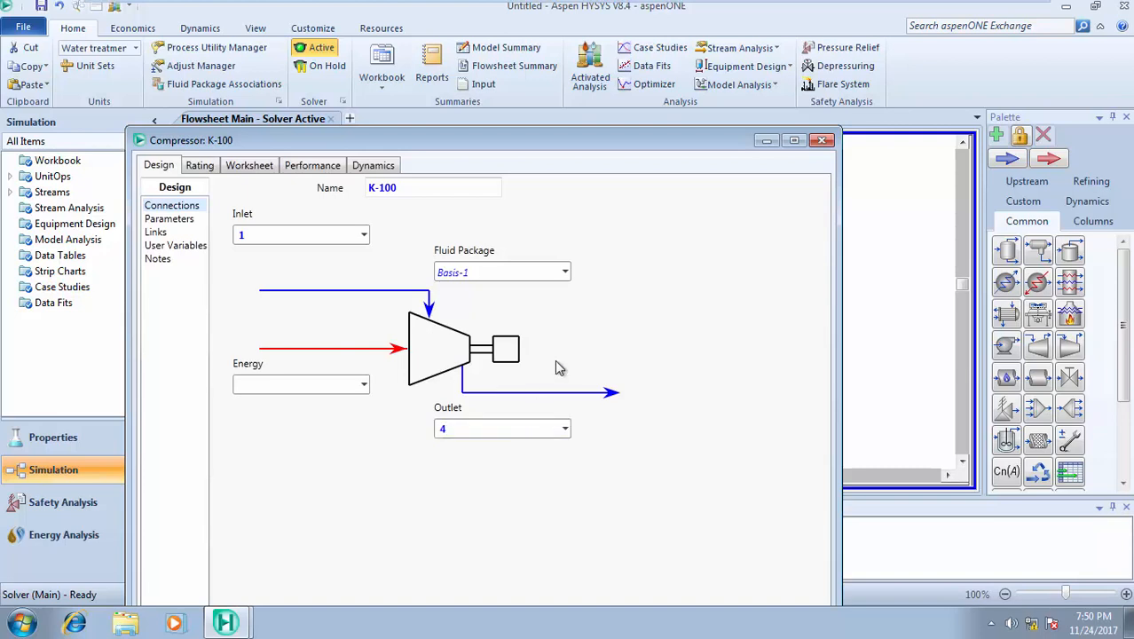
pyautogui.click(298, 384)
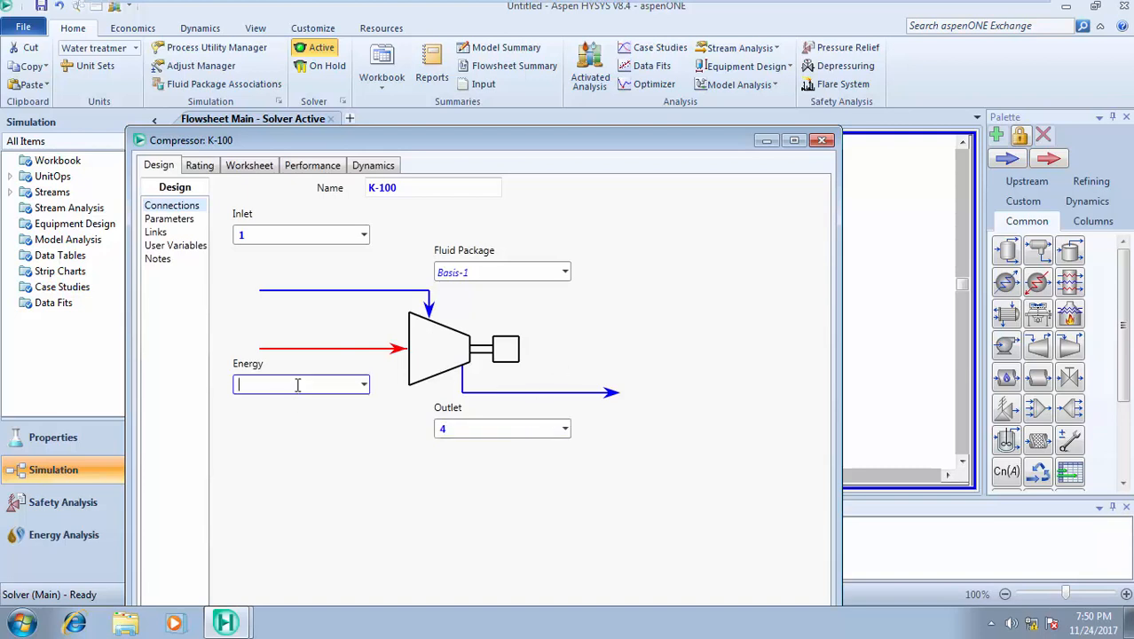
pyautogui.write('Comp HP')
pyautogui.press('Return')
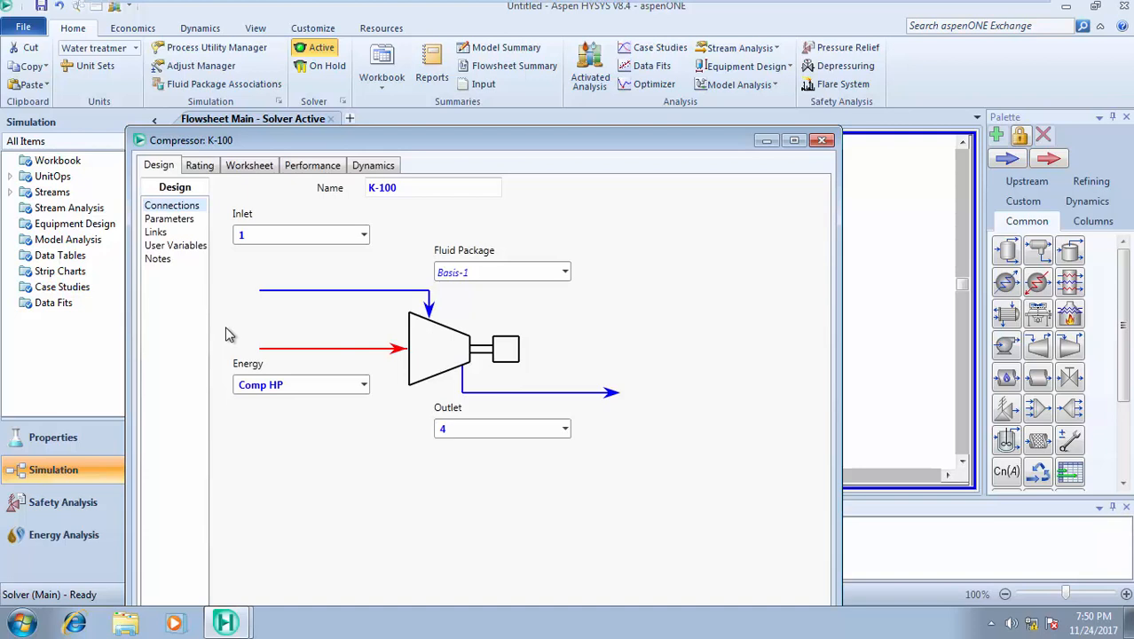
# Examine the compressor's stream conditions, connections and design parameters, including its efficiency and pressure specifications
pyautogui.moveTo(559, 143); pyautogui.dragTo(570, 71)
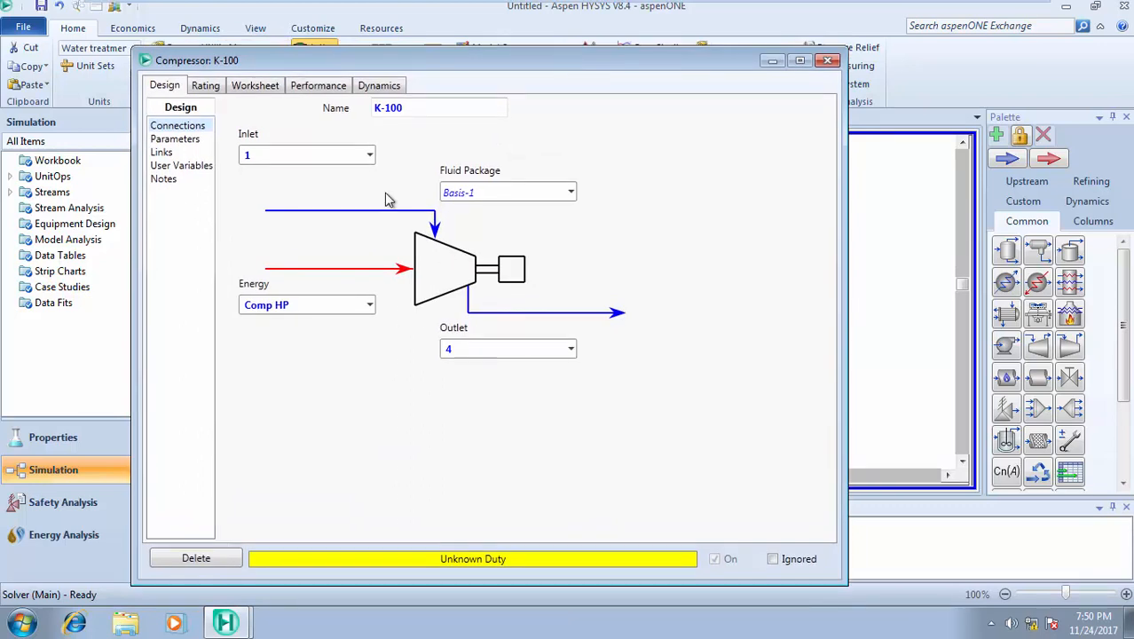
pyautogui.click(254, 85)
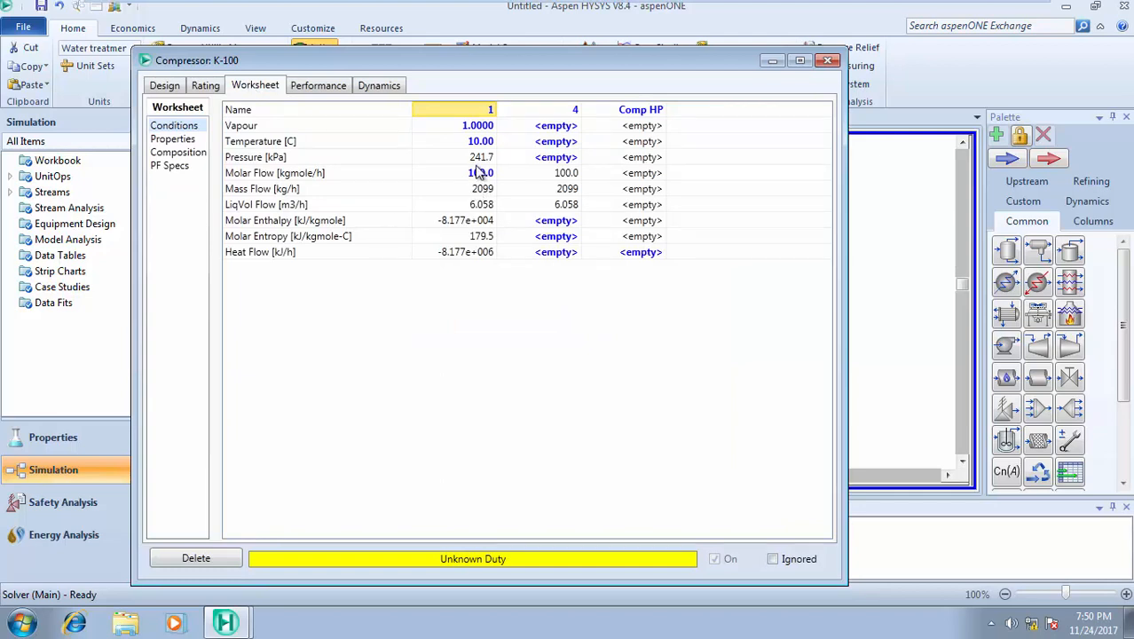
pyautogui.moveTo(485, 165)
pyautogui.click(170, 89)
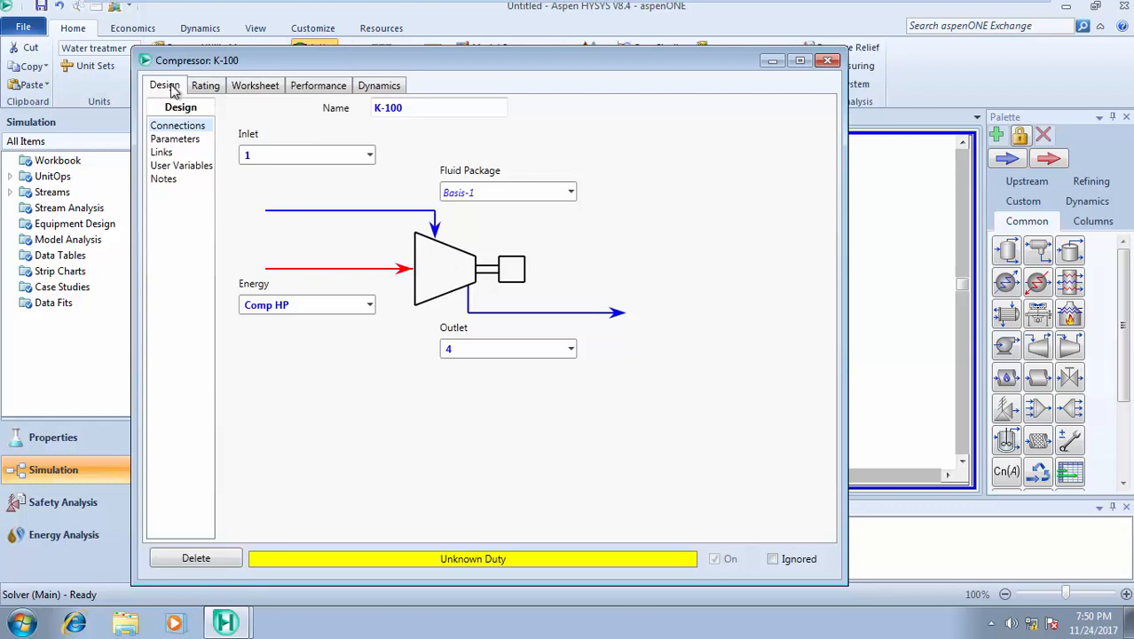
pyautogui.click(254, 89)
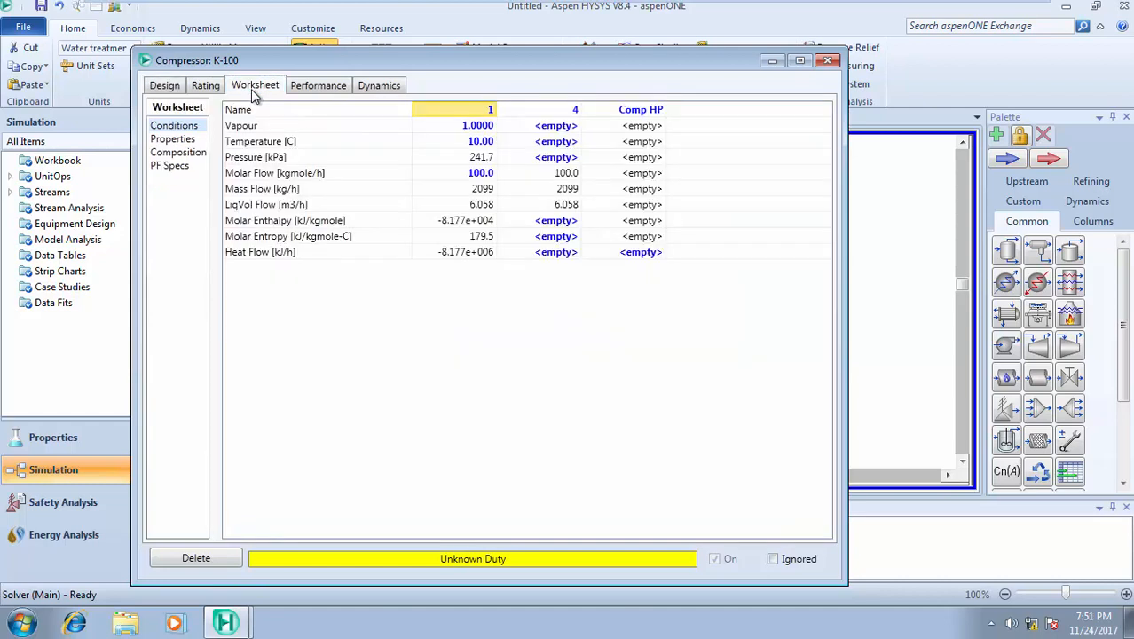
pyautogui.click(166, 93)
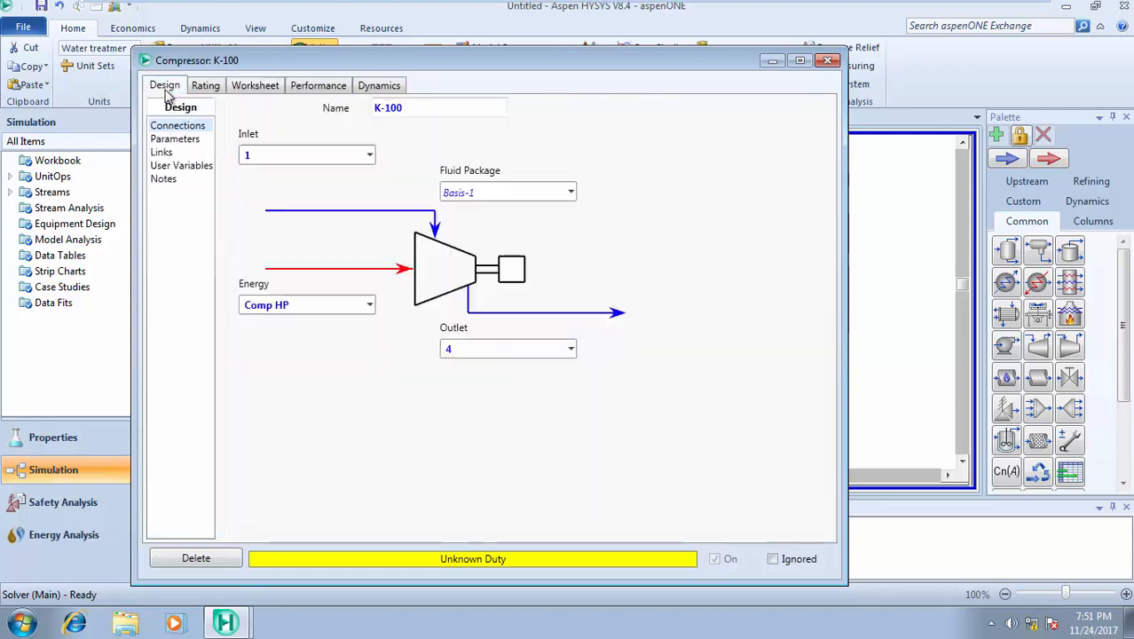
pyautogui.click(188, 142)
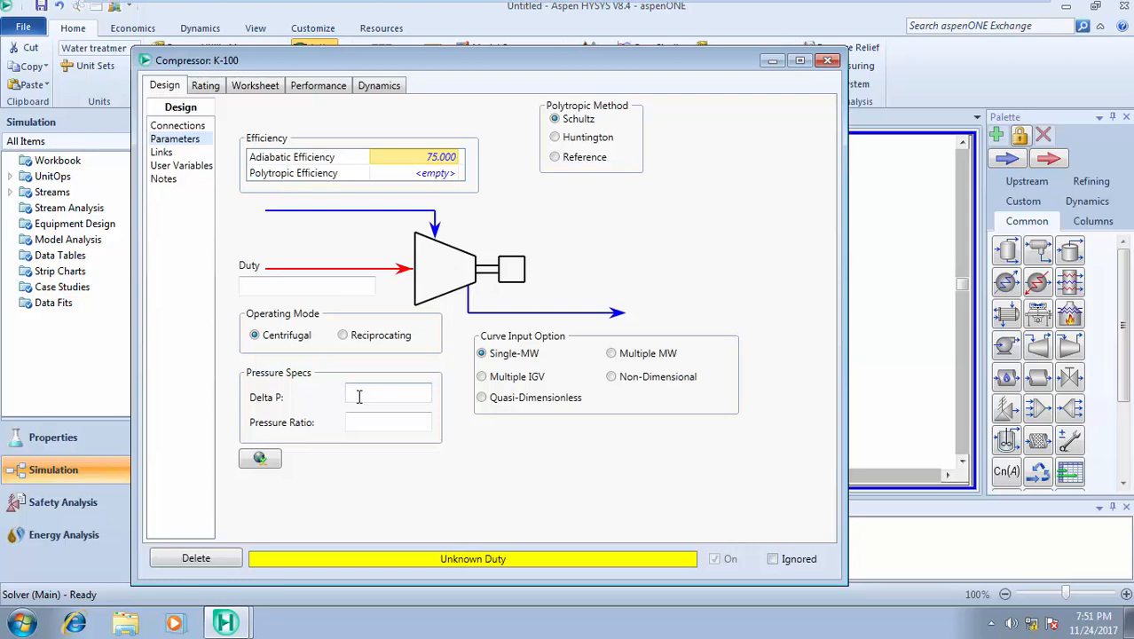
# Set the pressure of compressor outlet stream 4 to 400 kPa in the compressor's worksheet conditions
pyautogui.click(269, 89)
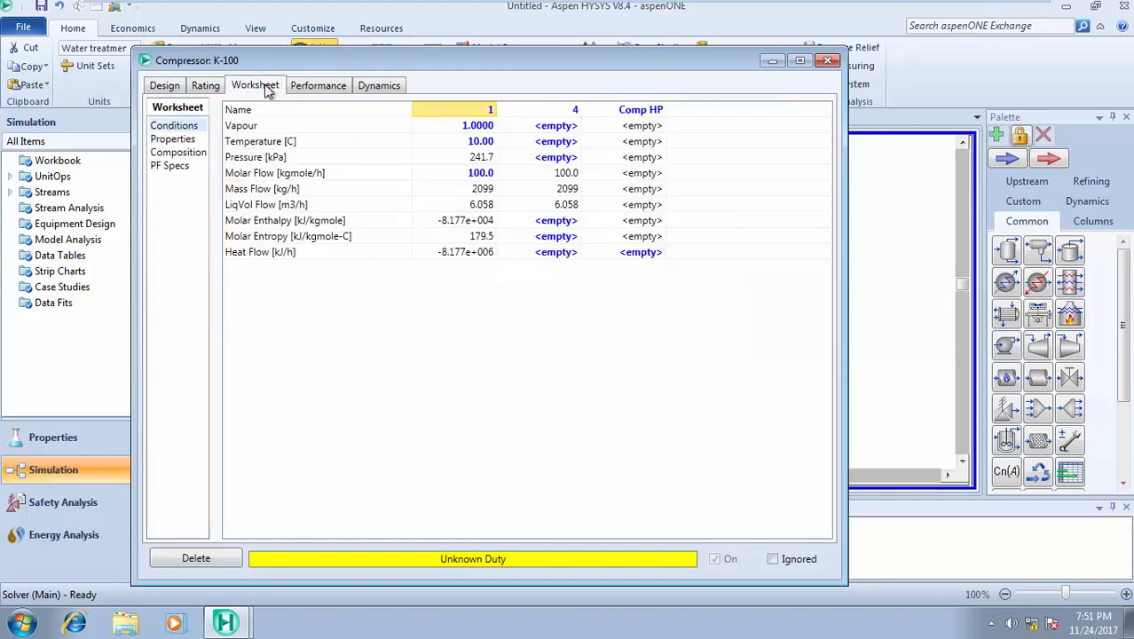
pyautogui.click(561, 162)
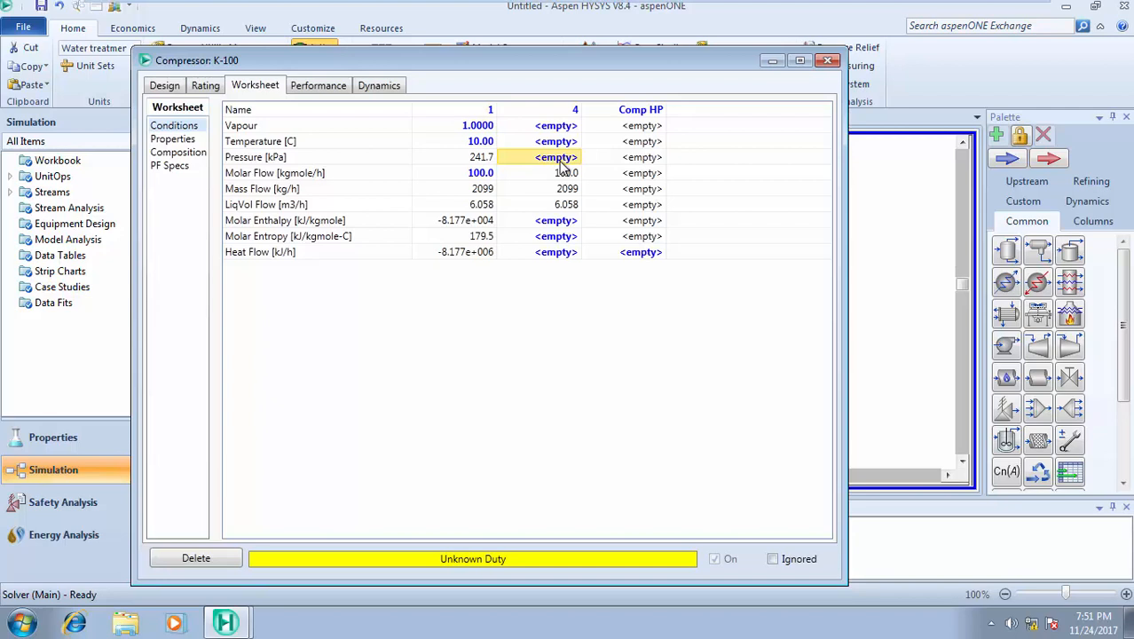
pyautogui.click(561, 163)
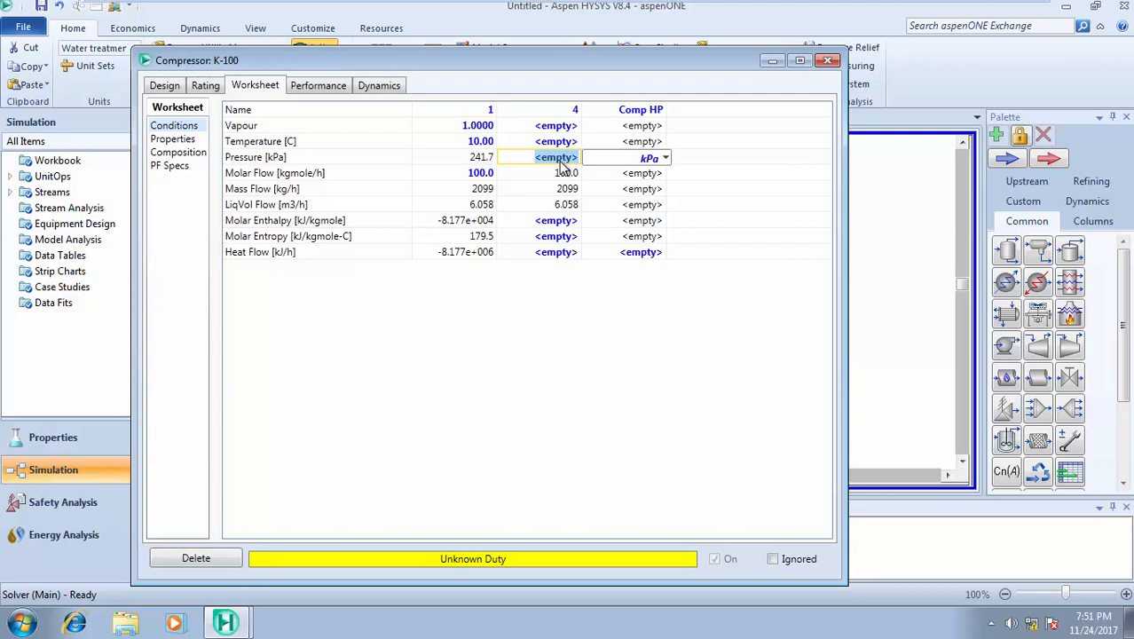
pyautogui.write('400')
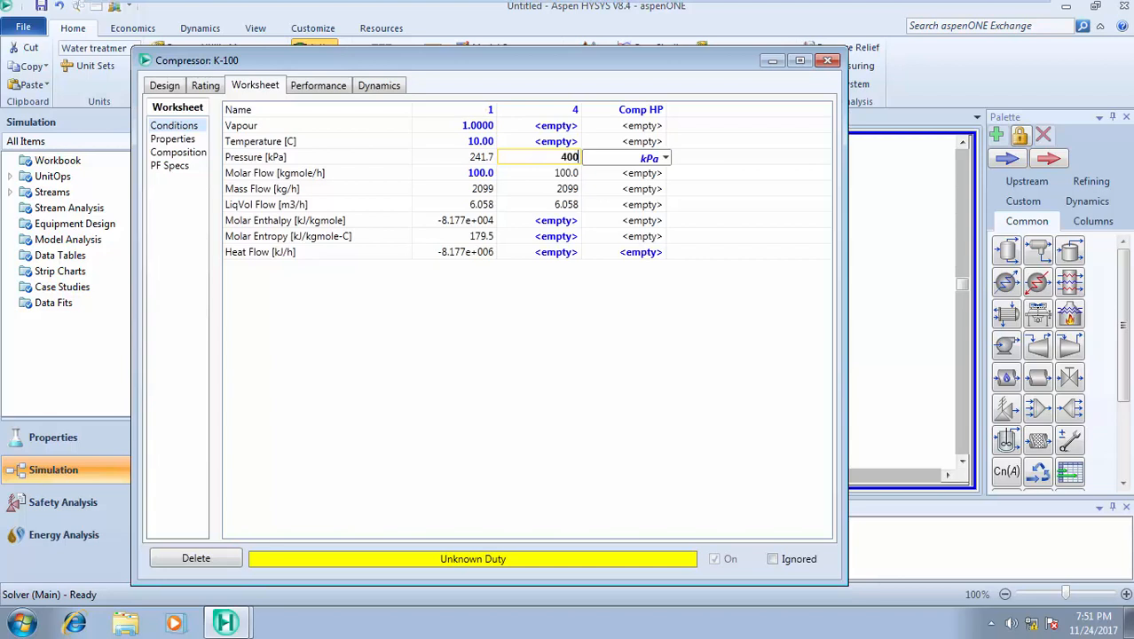
pyautogui.click(568, 190)
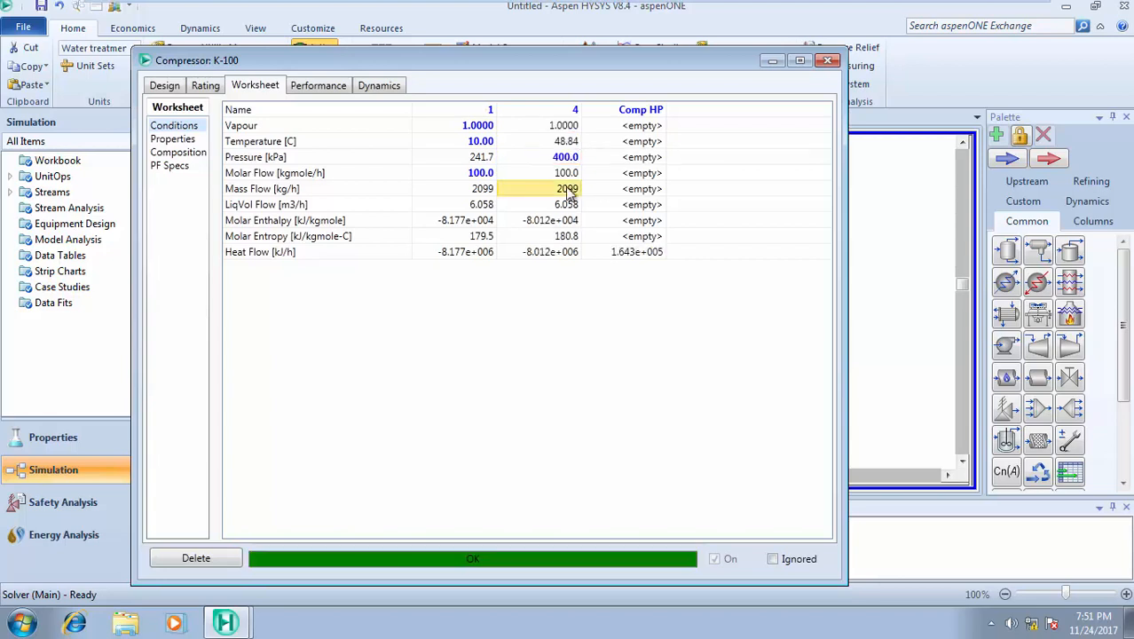
# Check the compressor's calculated duty in its design parameters and set the adiabatic efficiency to 80
pyautogui.click(167, 86)
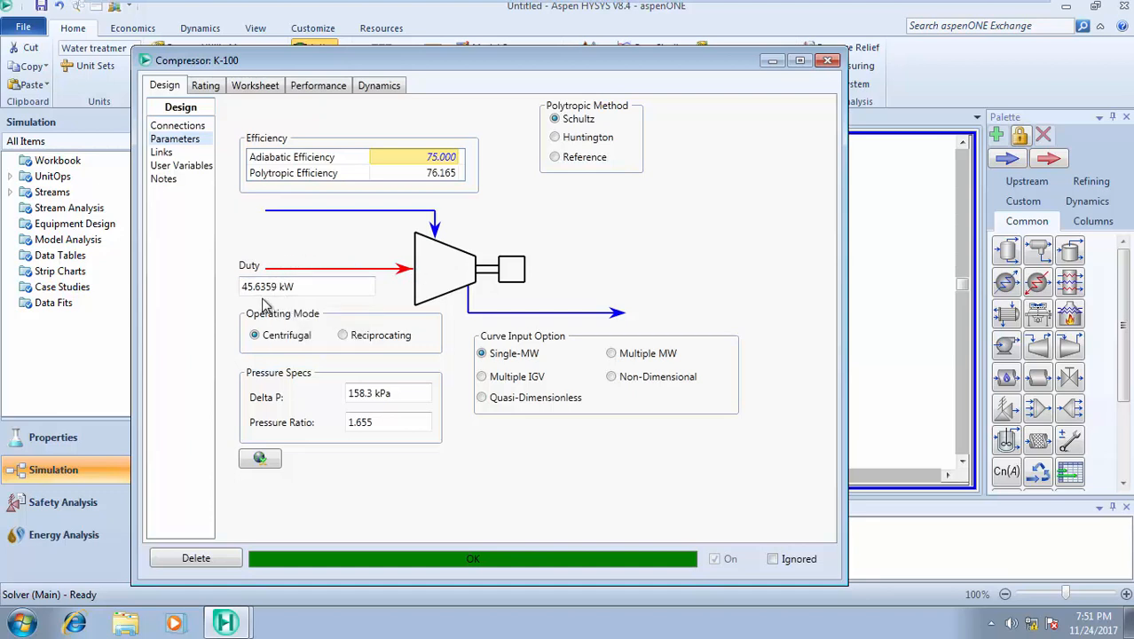
pyautogui.click(446, 158)
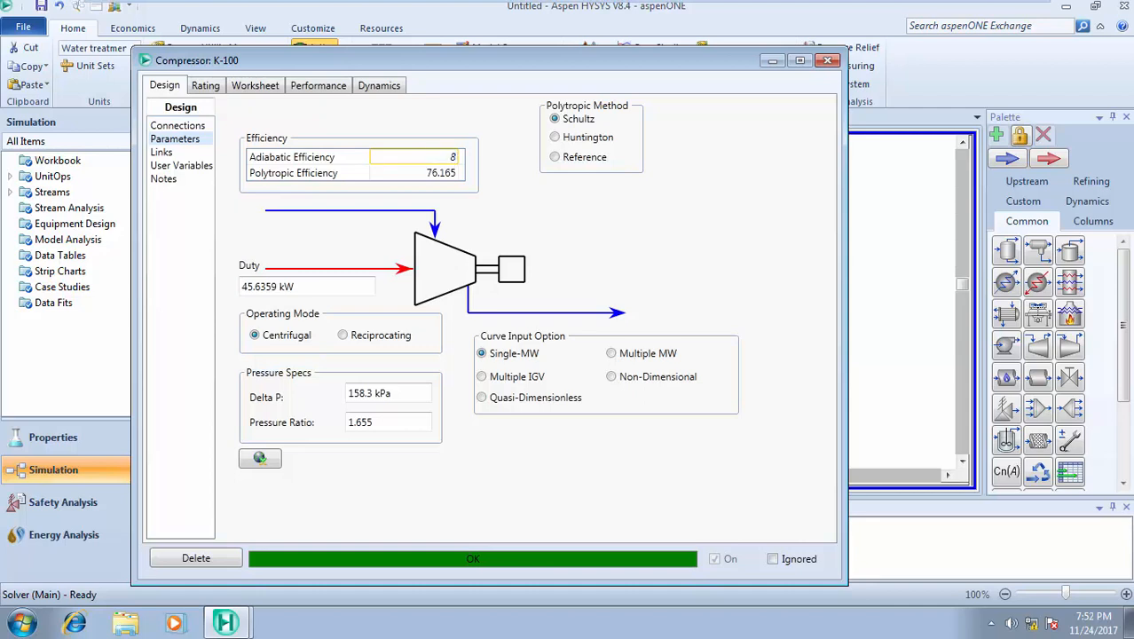
pyautogui.write('0')
pyautogui.click(319, 180)
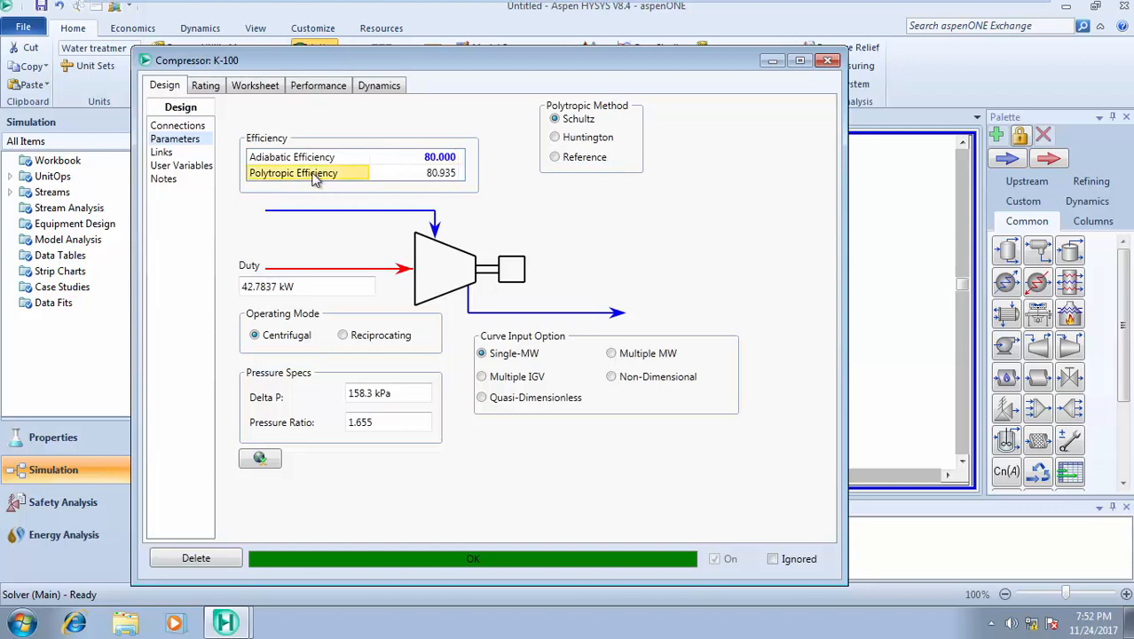
# Set the compressor's adiabatic efficiency to 60 to compare its effect on the duty
pyautogui.click(435, 160)
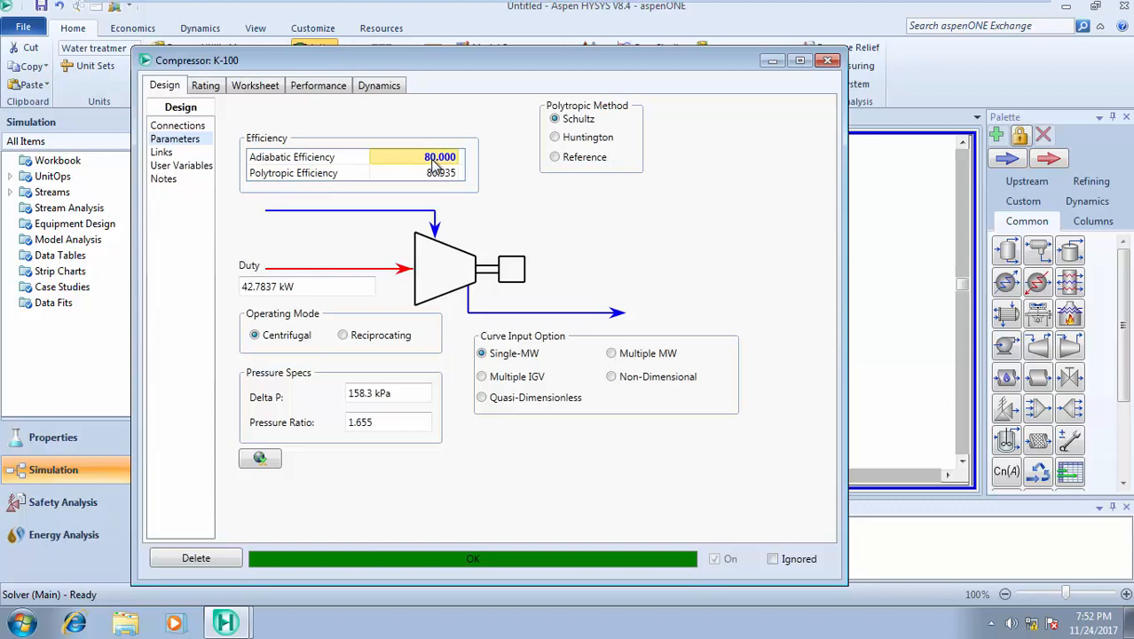
pyautogui.click(435, 160)
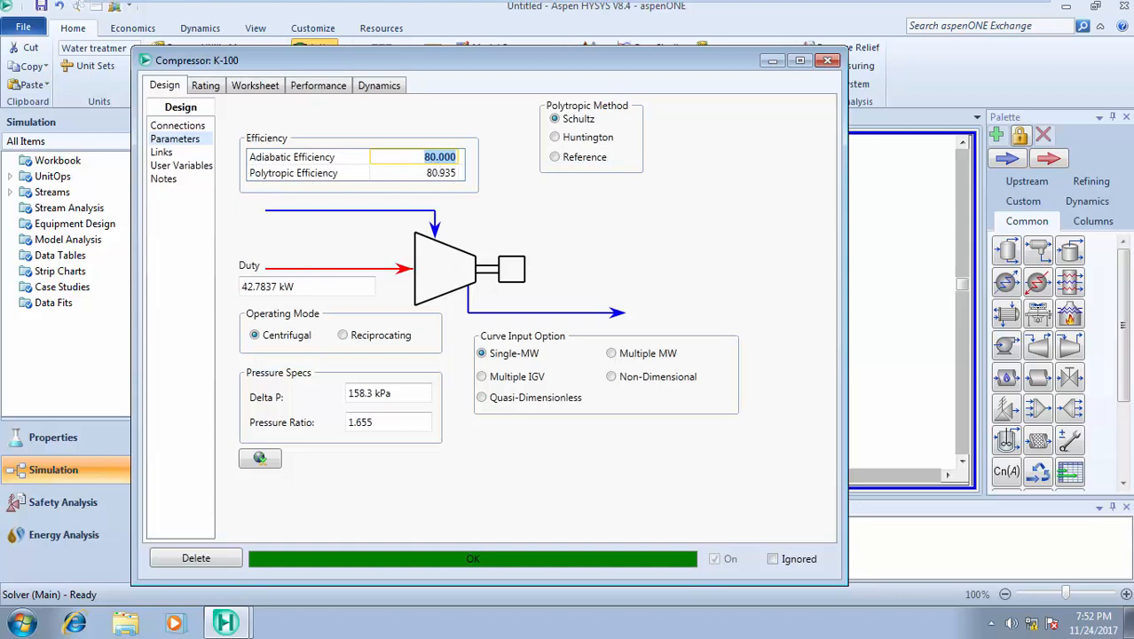
pyautogui.write('60')
pyautogui.press('Return')
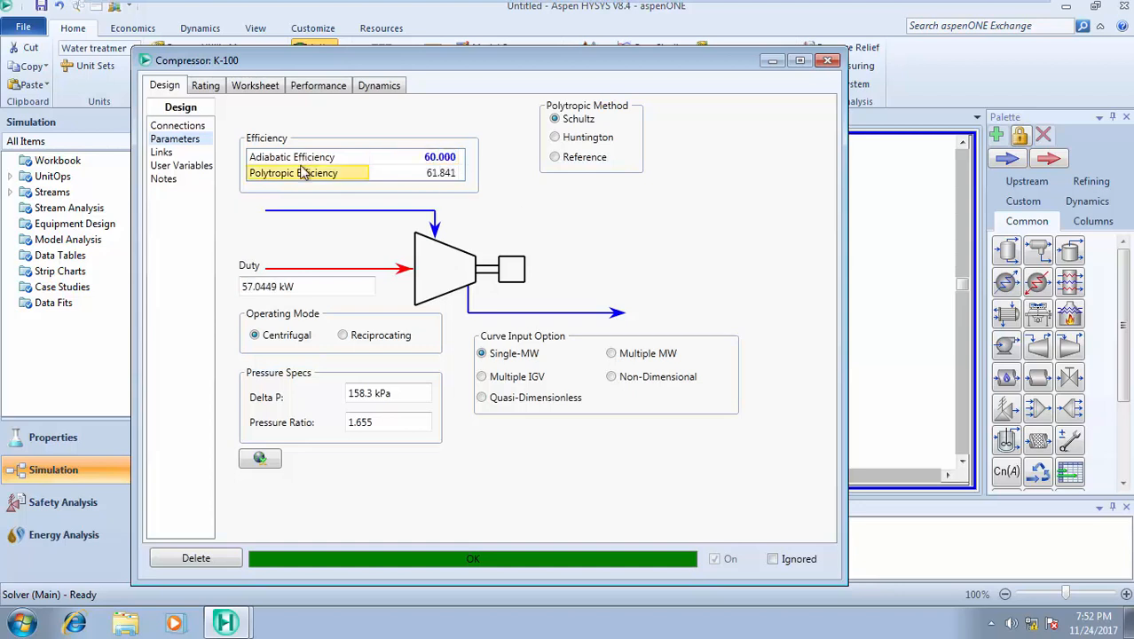
# Set the compressor's adiabatic efficiency to 75
pyautogui.click(449, 160)
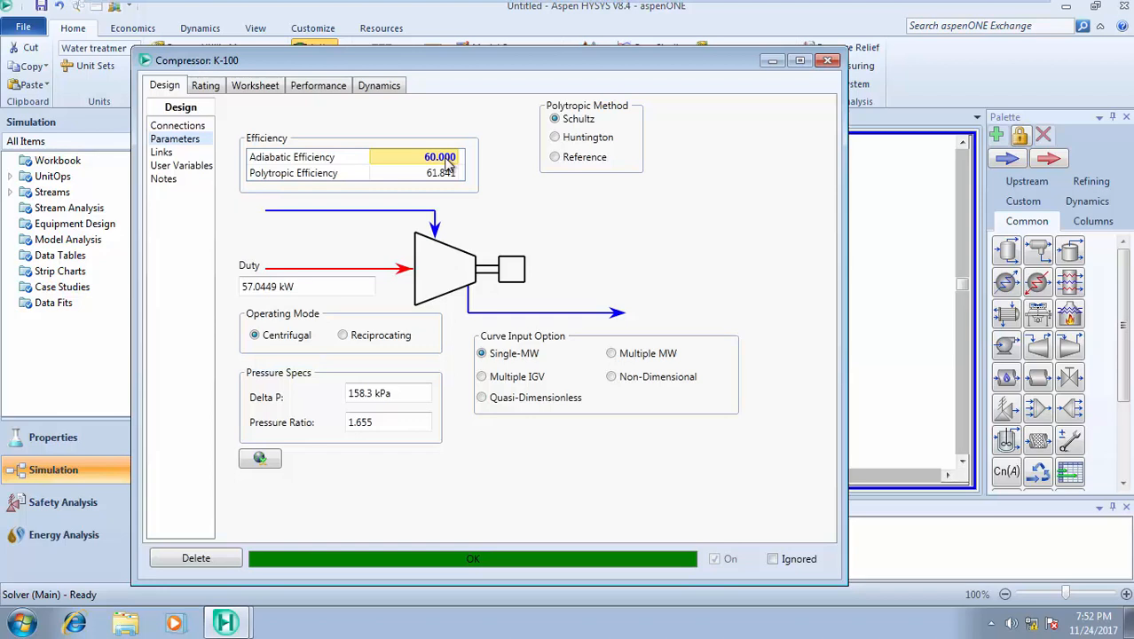
pyautogui.write('75')
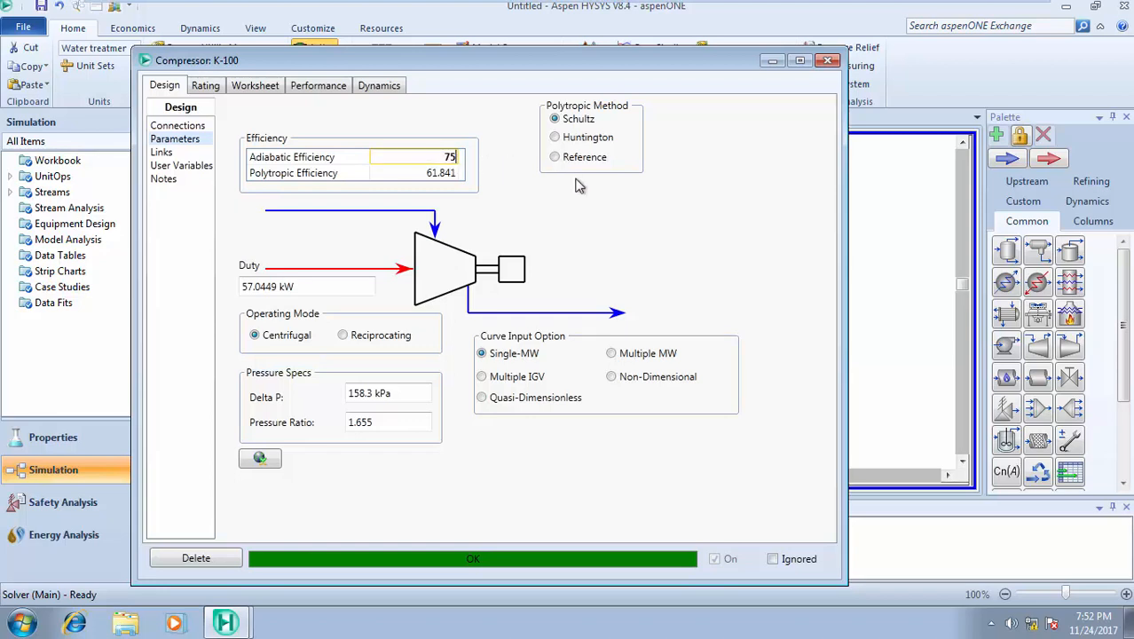
pyautogui.click(294, 175)
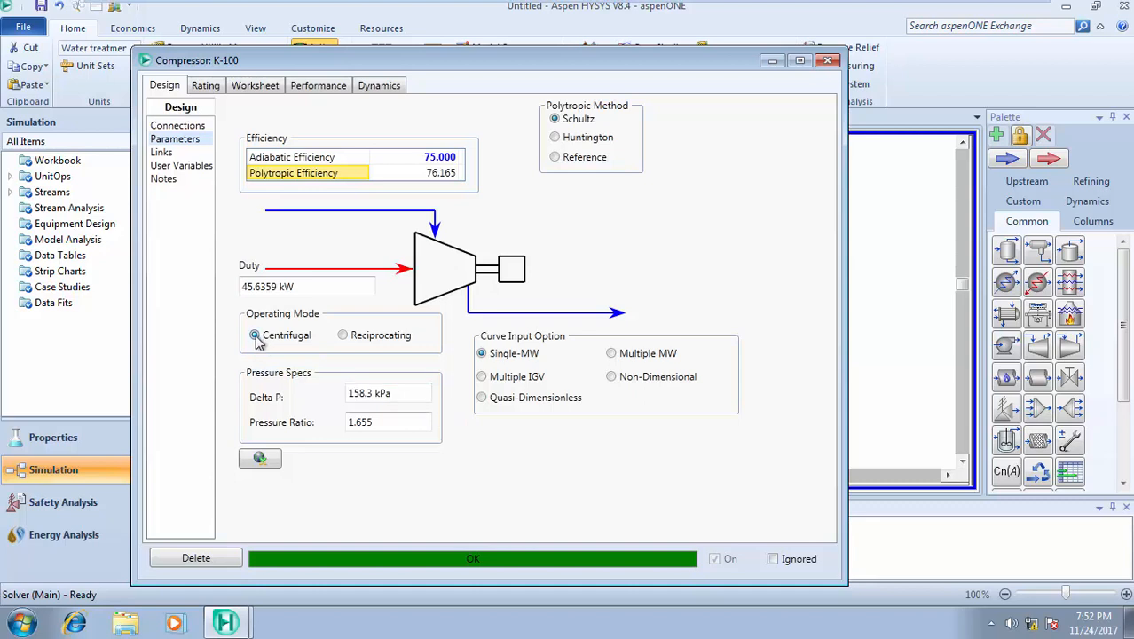
# Try the Reciprocating operating mode, review its design parameters, and return the compressor to Centrifugal
pyautogui.click(343, 336)
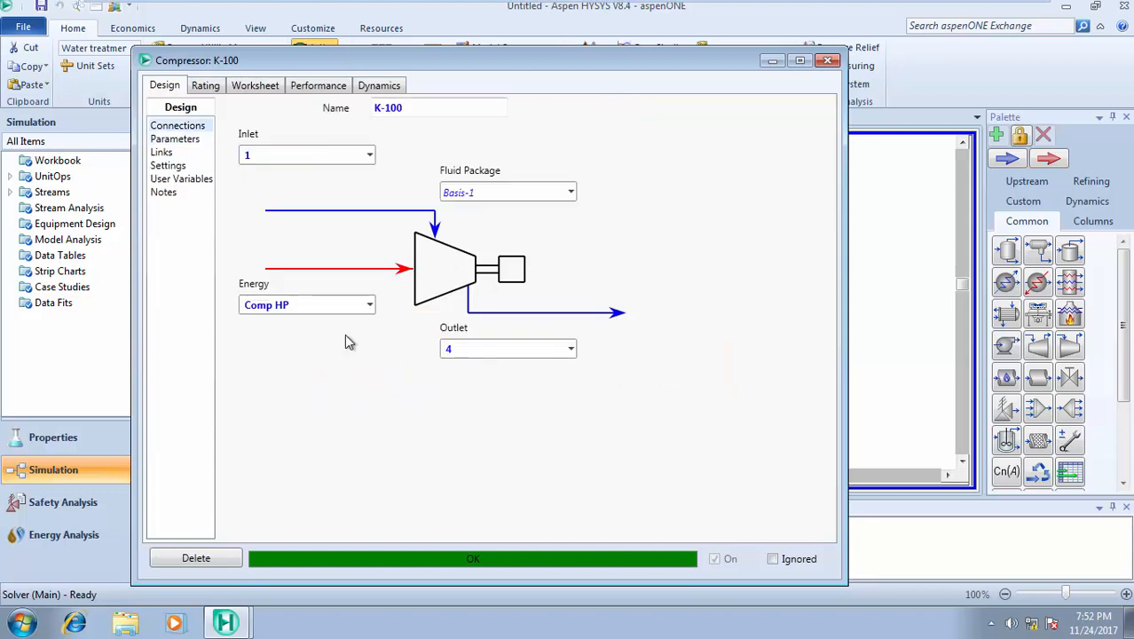
pyautogui.click(184, 144)
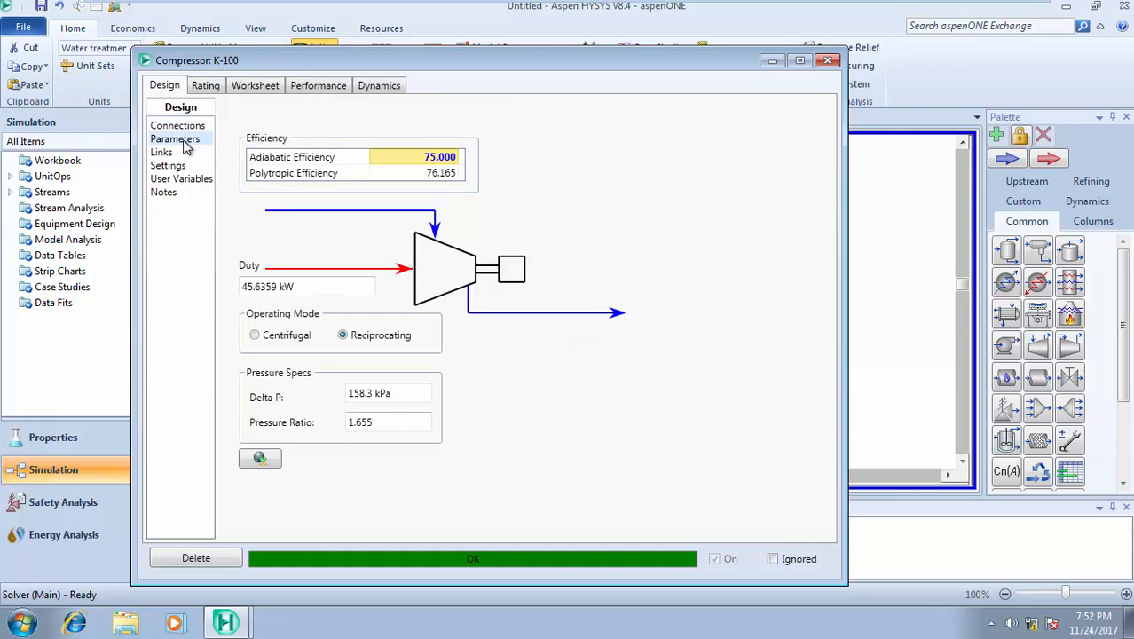
pyautogui.click(255, 335)
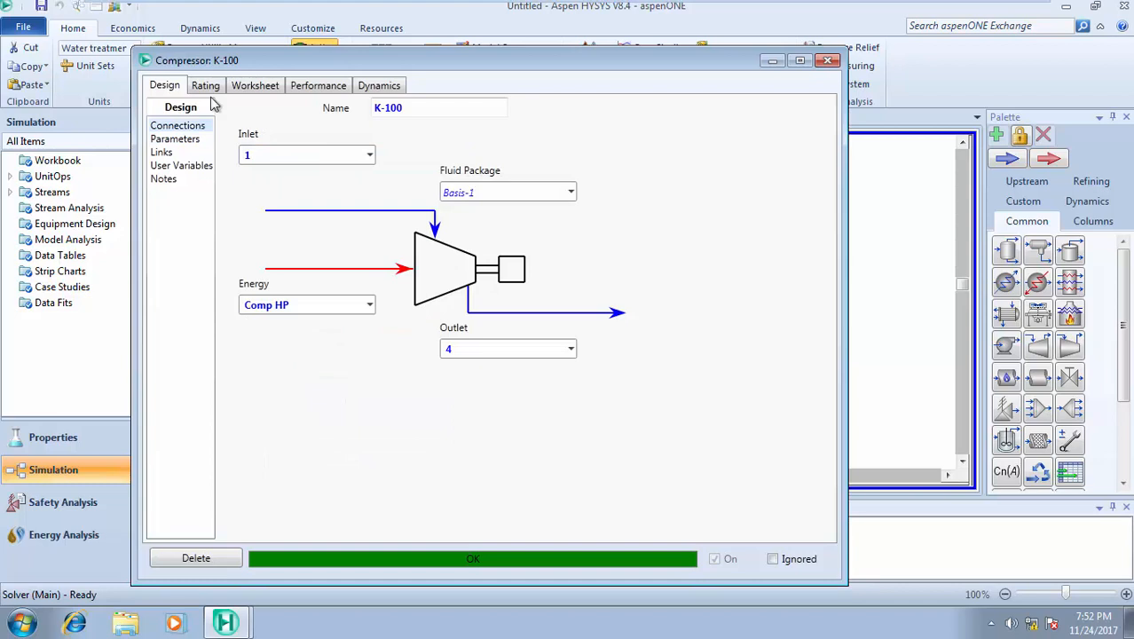
# Review the compressor's performance results, including heads, efficiencies and power consumed, and close the compressor's property window
pyautogui.click(300, 88)
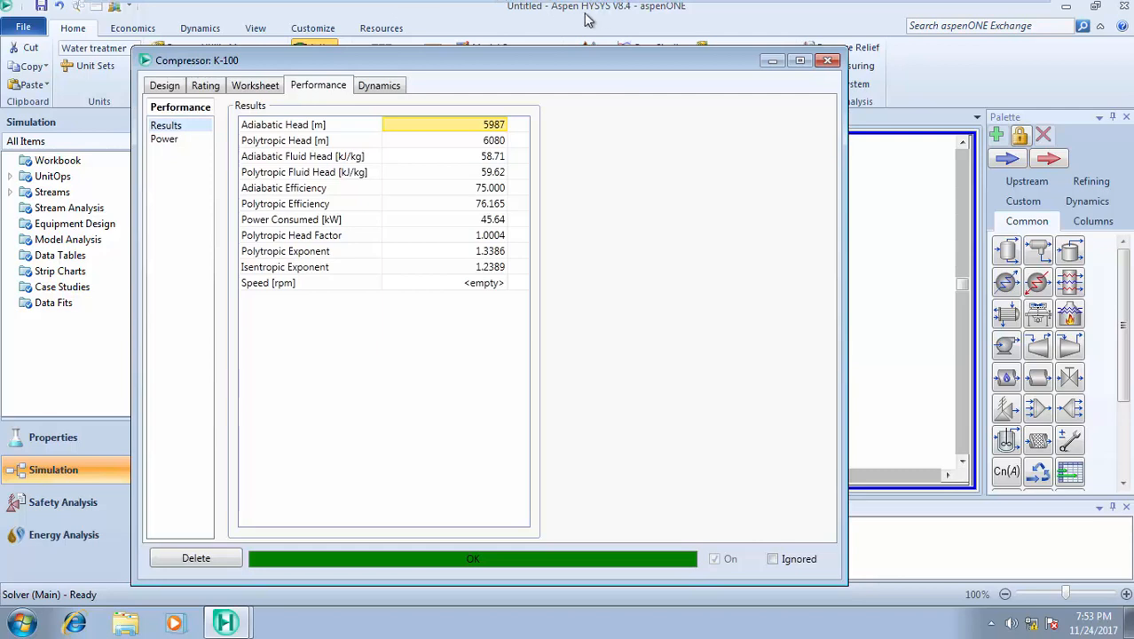
pyautogui.click(827, 61)
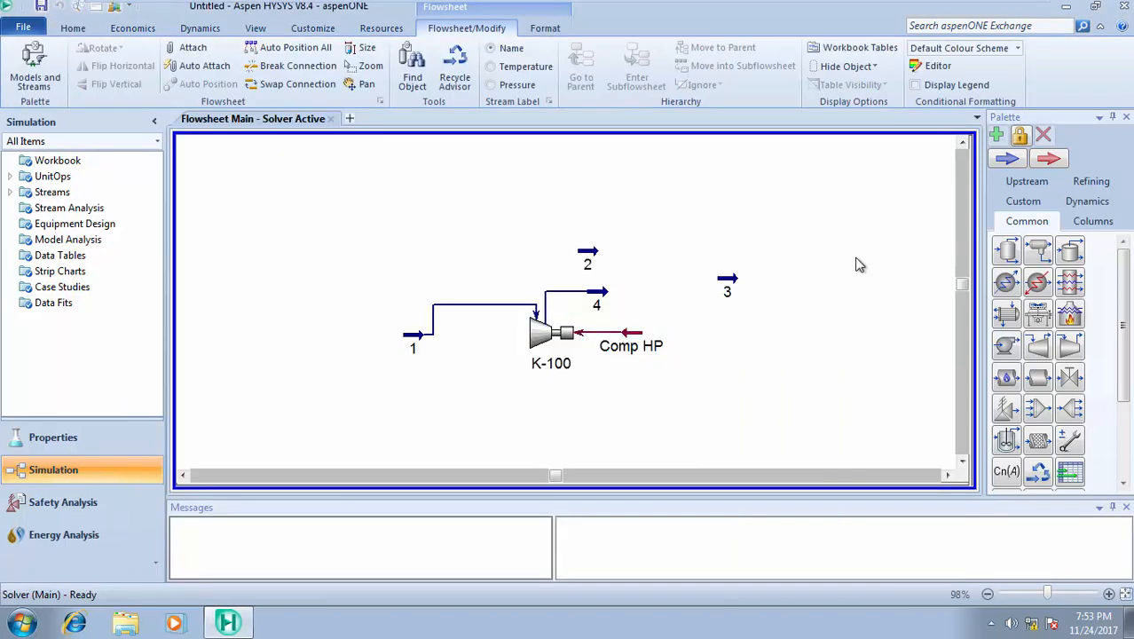
# Raise stream 1 so its line to K-100's inlet runs straight, and move outlet stream 4 farther from the compressor
pyautogui.click(413, 344)
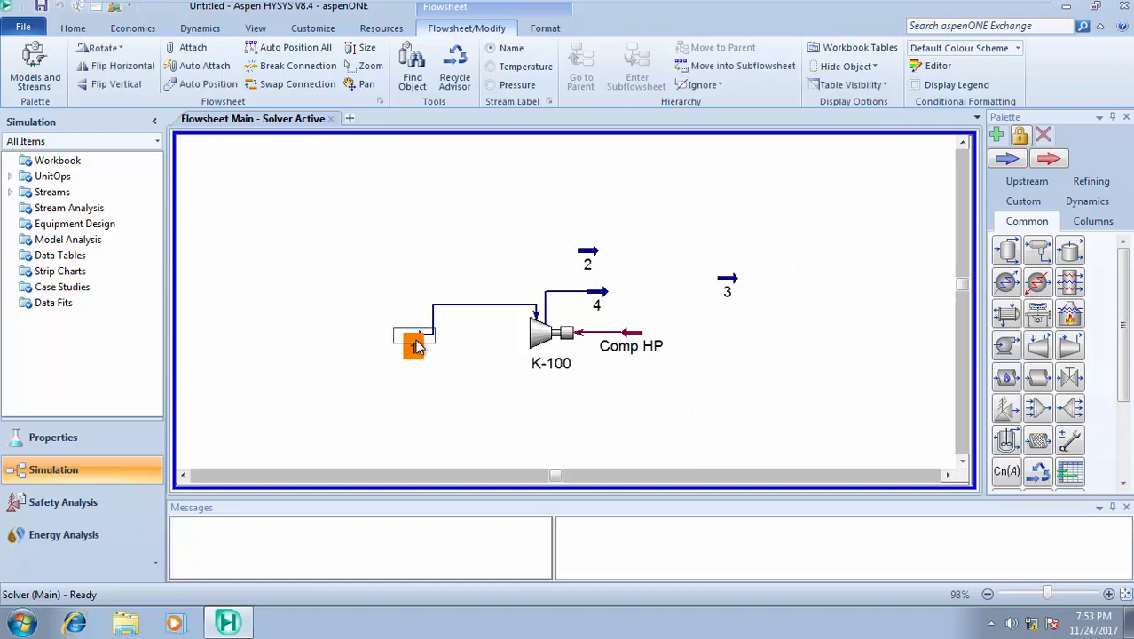
pyautogui.moveTo(417, 346); pyautogui.dragTo(412, 318)
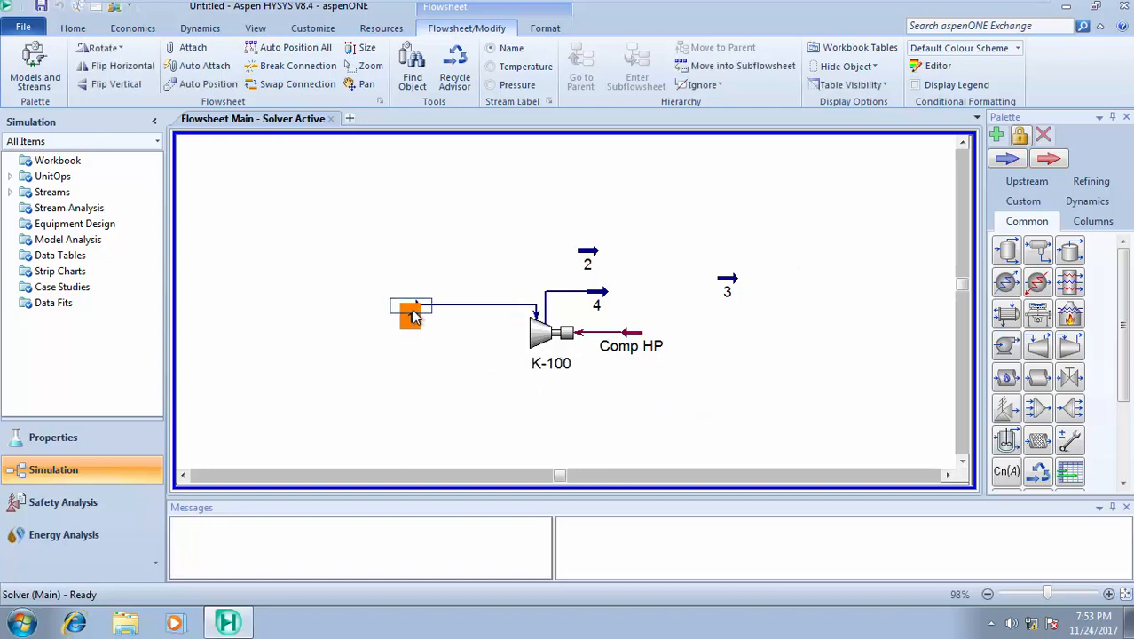
pyautogui.click(599, 293)
# Move the unconnected streams 2 and 3 away from the compressor to the upper-right area of the flowsheet
pyautogui.moveTo(593, 259); pyautogui.dragTo(848, 231)
pyautogui.moveTo(728, 293); pyautogui.dragTo(859, 181)
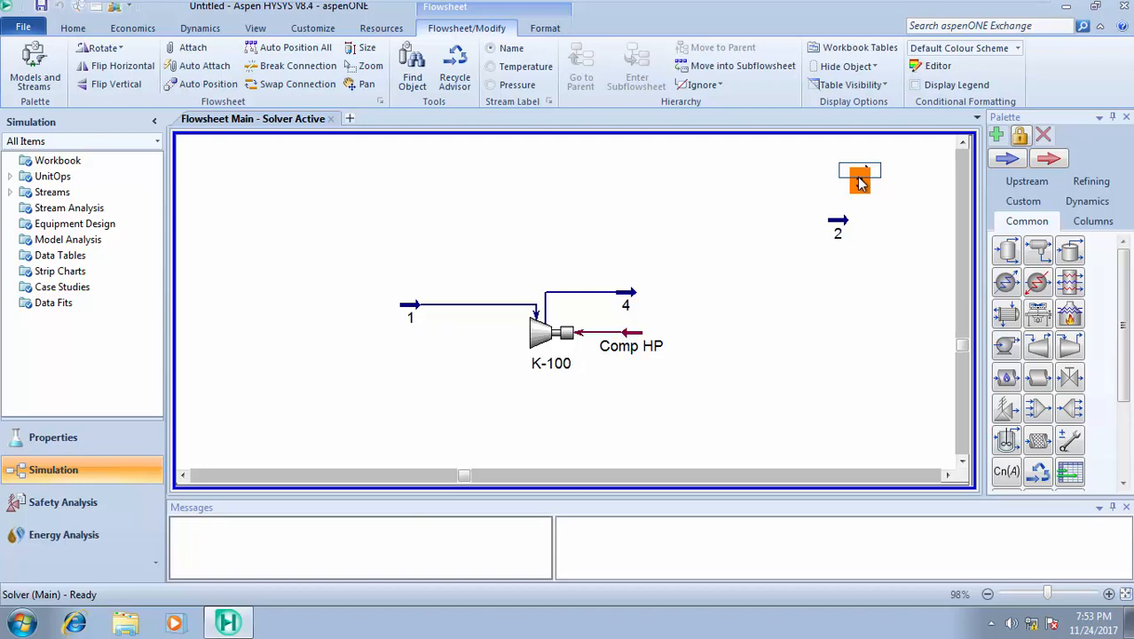
# Minimize the HYSYS virtual machine window to return to the host desktop
pyautogui.moveTo(744, 4)
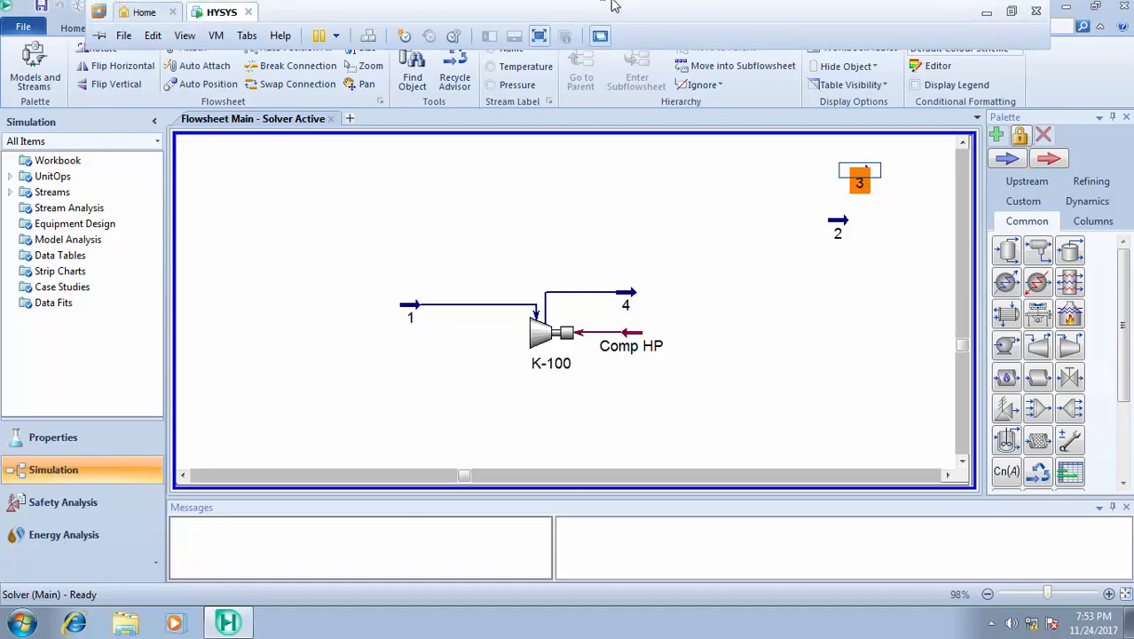
pyautogui.click(984, 13)
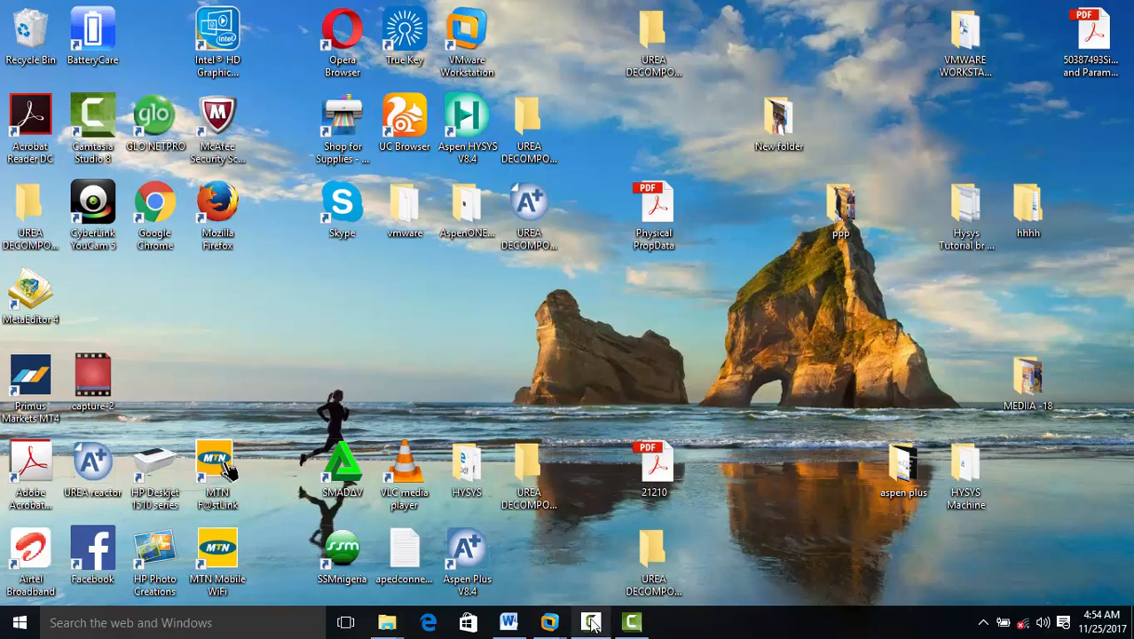